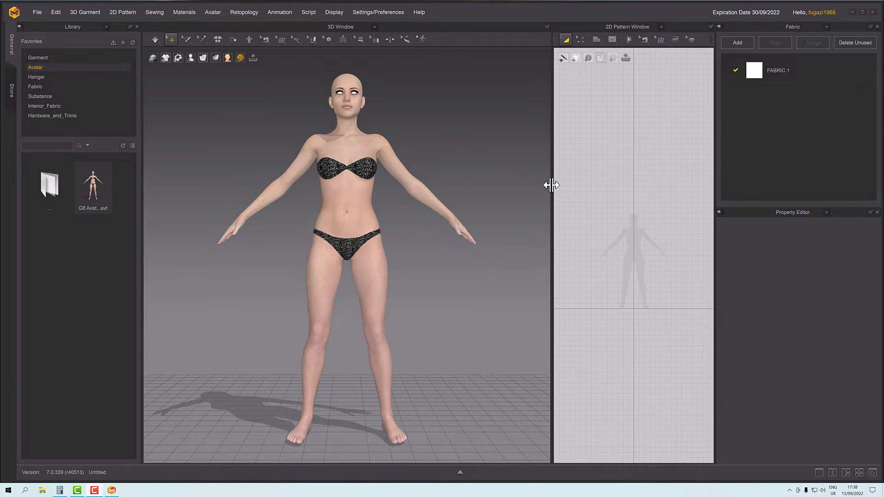
- Widen the 2D Pattern Window so it shares the workspace more evenly with the 3D Window
{"action": "left_click_drag", "start_coordinate": [551, 185], "coordinate": [438, 204]}
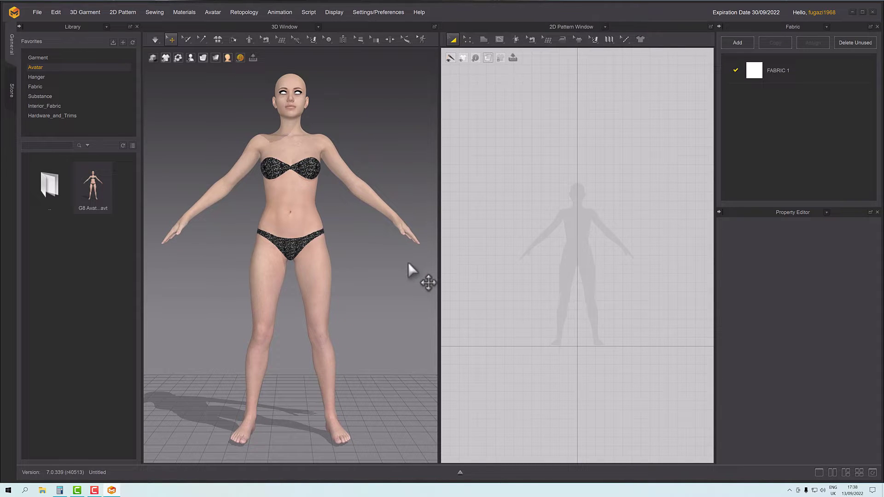
{"action": "right_click_drag", "start_coordinate": [367, 247], "coordinate": [381, 259]}
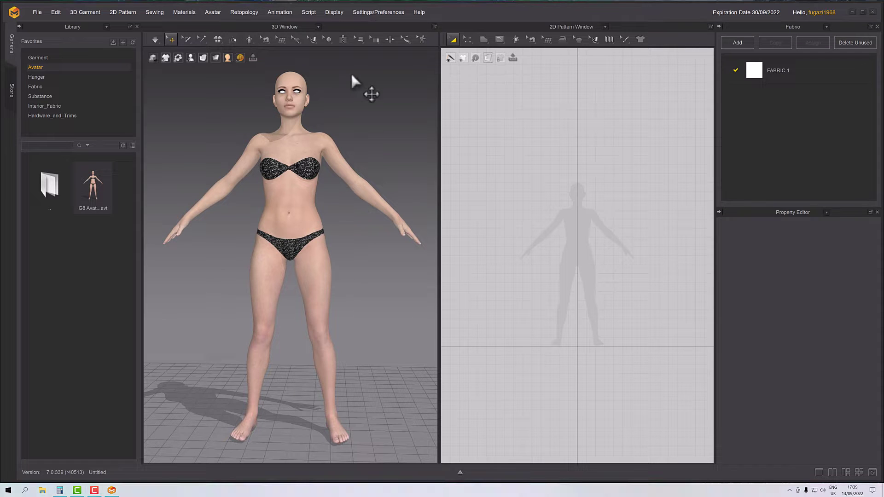
{"action": "scroll", "coordinate": [313, 221], "scroll_direction": "up", "scroll_amount": 5}
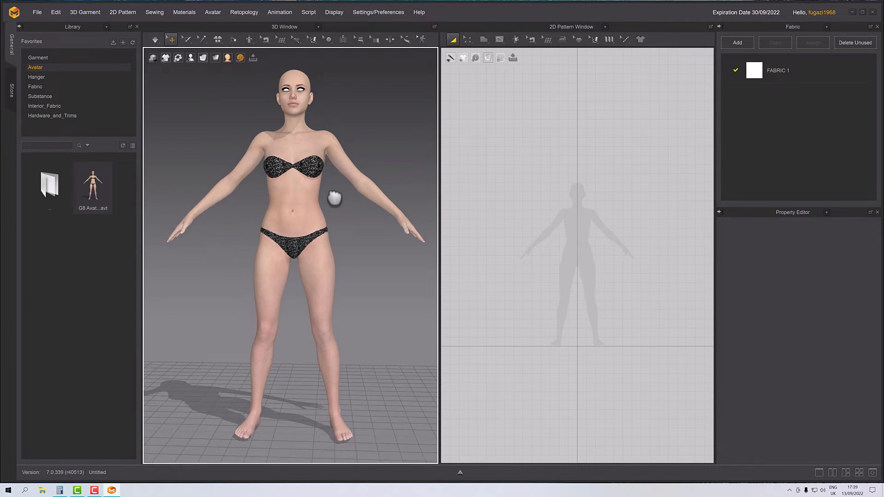
- Create a basic circumference measure around the avatar's waist, just below the navel
{"action": "scroll", "coordinate": [313, 221], "scroll_direction": "up", "scroll_amount": 3}
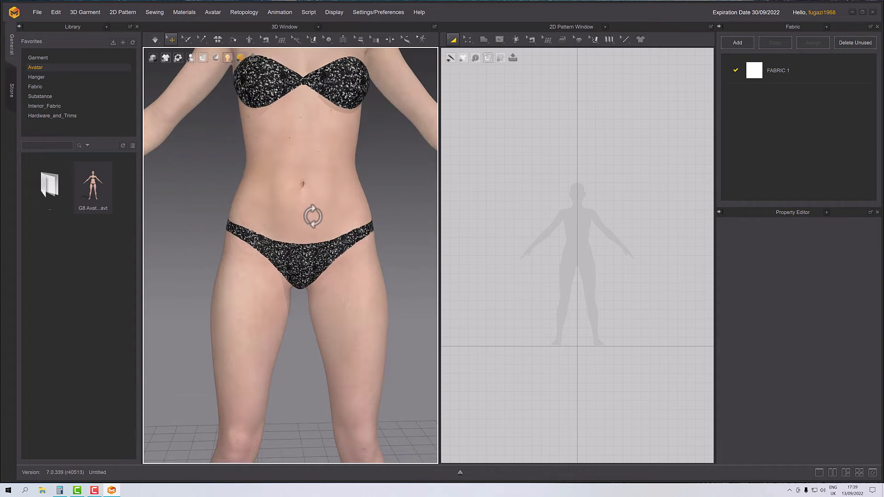
{"action": "middle_click_drag", "start_coordinate": [312, 215], "coordinate": [324, 249]}
{"action": "left_click", "coordinate": [405, 39]}
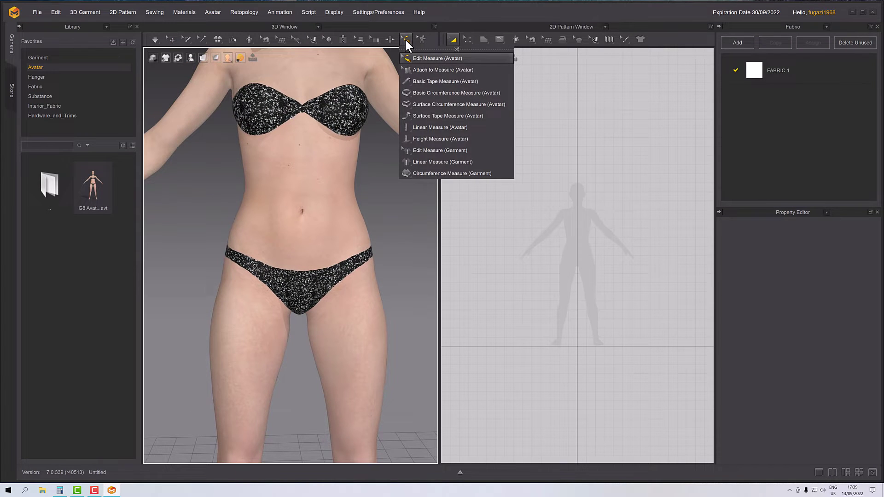
{"action": "left_click", "coordinate": [426, 93]}
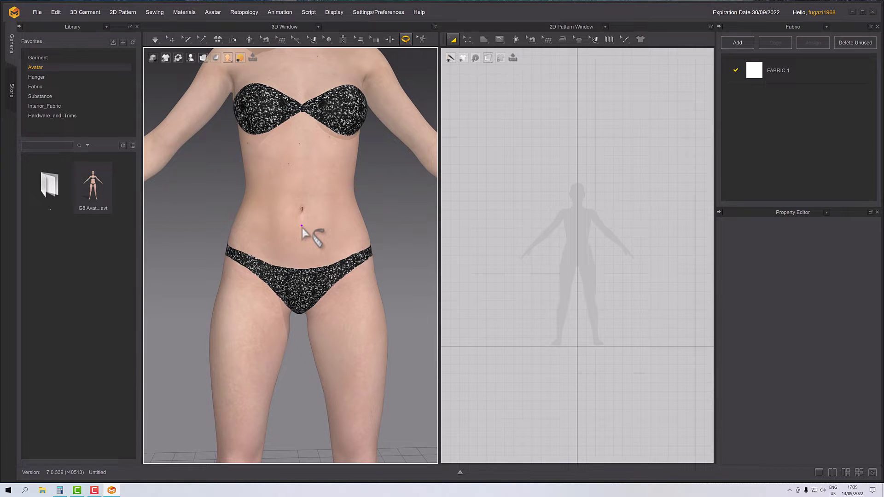
{"action": "left_click", "coordinate": [303, 225]}
{"action": "left_click", "coordinate": [317, 225]}
{"action": "right_click_drag", "start_coordinate": [322, 226], "coordinate": [299, 226]}
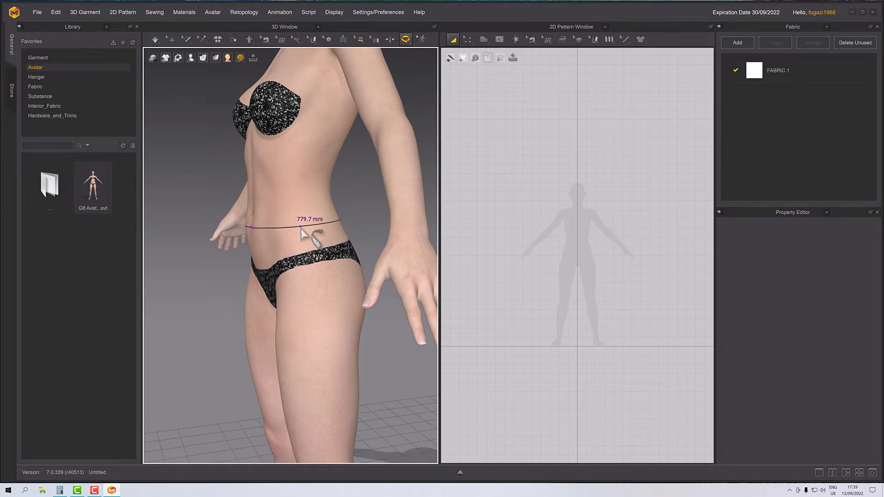
{"action": "left_click", "coordinate": [304, 228]}
{"action": "right_click", "coordinate": [300, 241]}
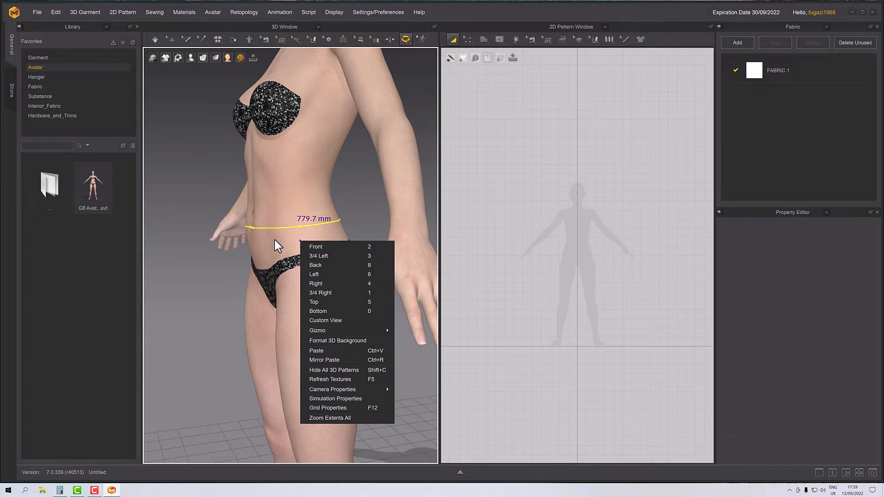
{"action": "left_click", "coordinate": [266, 246]}
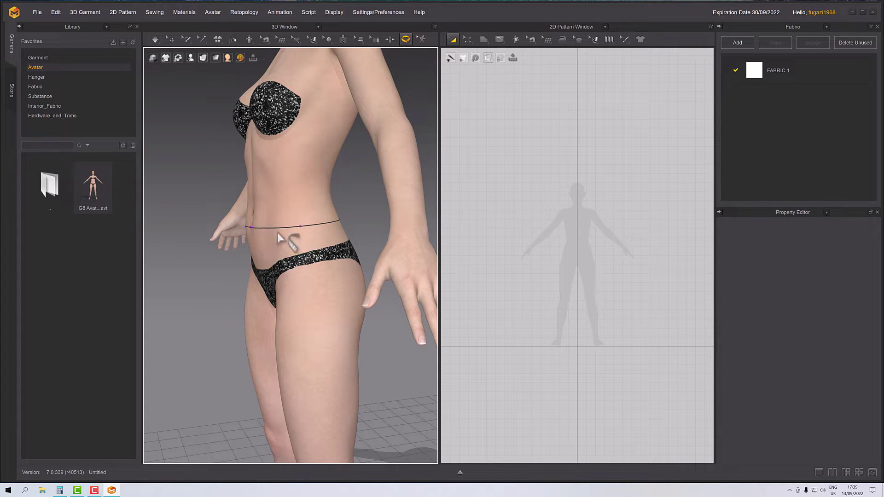
- Read the length of the avatar's waist circumference measure with the Edit Measure (Avatar) tool
{"action": "right_click_drag", "start_coordinate": [355, 226], "coordinate": [382, 218]}
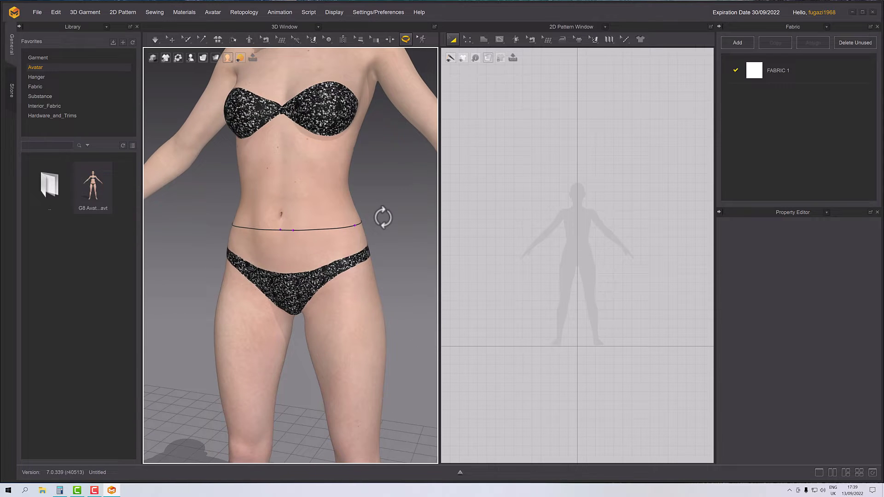
{"action": "left_click", "coordinate": [406, 39]}
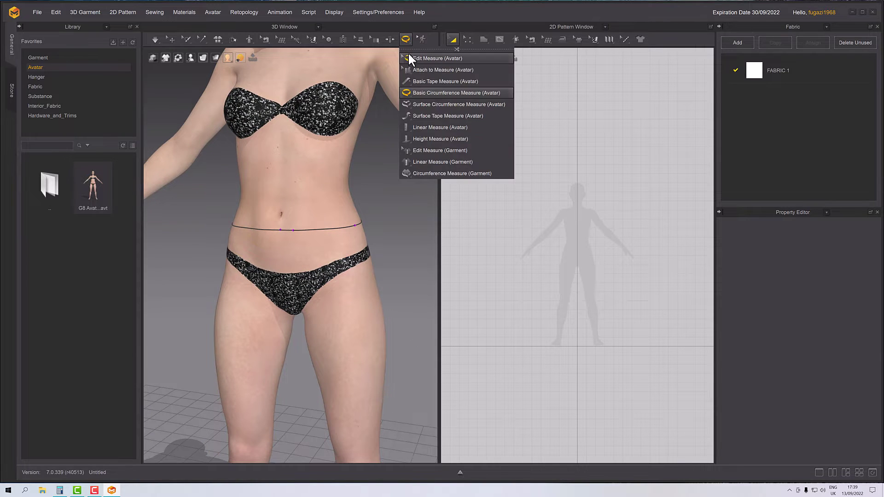
{"action": "left_click", "coordinate": [408, 57]}
{"action": "left_click", "coordinate": [304, 232]}
{"action": "mouse_move", "coordinate": [318, 245]}
{"action": "right_mouse_down"}
{"action": "mouse_move", "coordinate": [338, 246]}
{"action": "mouse_move", "coordinate": [321, 247]}
{"action": "right_mouse_up"}
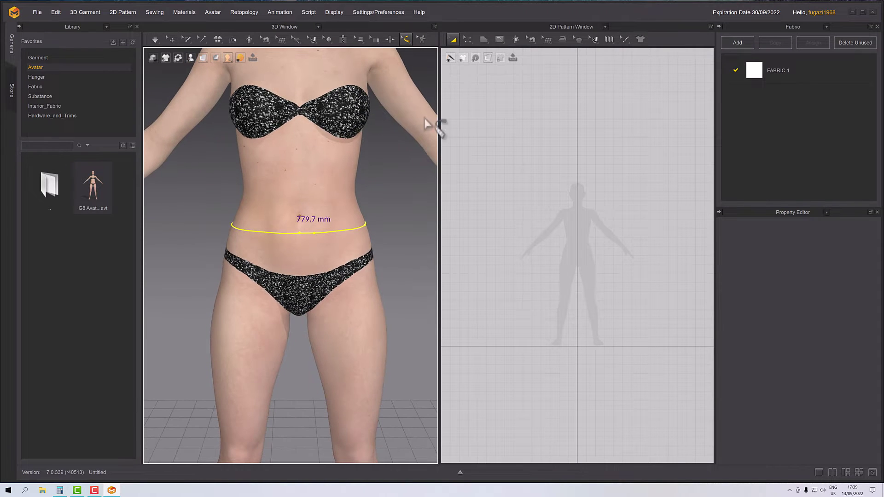
- Create a rectangular waistband pattern 797.7 mm wide and 40 mm high beside the avatar silhouette
{"action": "left_click", "coordinate": [484, 39]}
{"action": "left_click", "coordinate": [492, 65]}
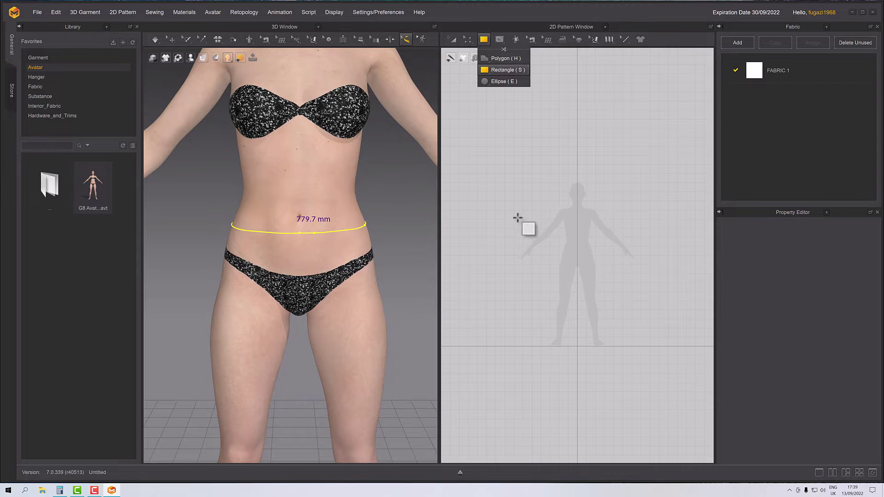
{"action": "left_click", "coordinate": [526, 233]}
{"action": "type", "text": "797.7"}
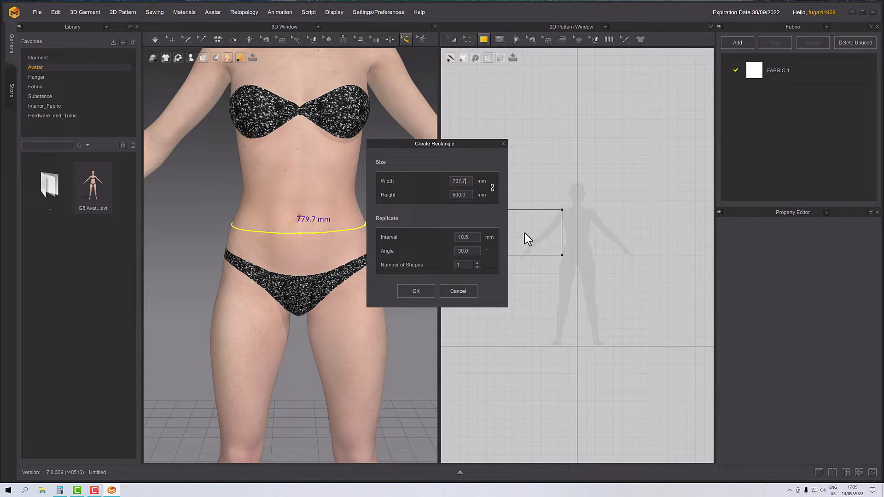
{"action": "type", "text": "40"}
{"action": "left_click", "coordinate": [413, 291]}
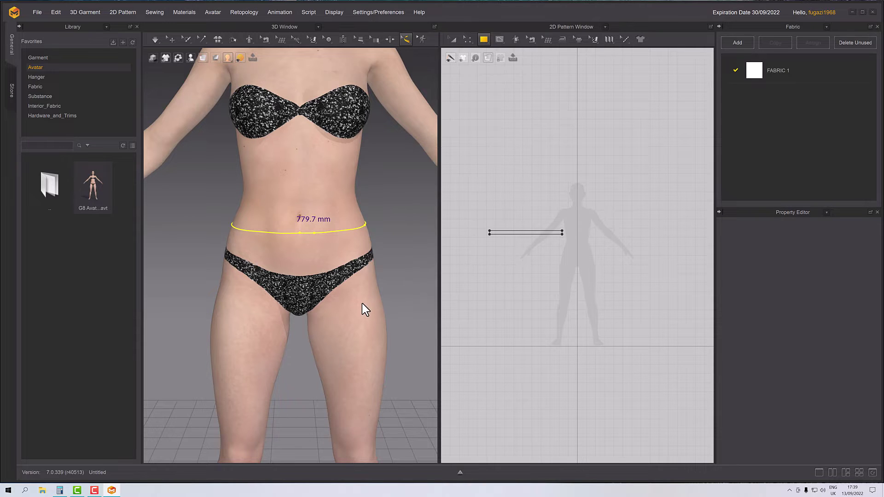
- Attach the upper edge of the waistband pattern to the avatar's waist circumference measure
{"action": "scroll", "coordinate": [355, 309], "scroll_direction": "down", "scroll_amount": 2}
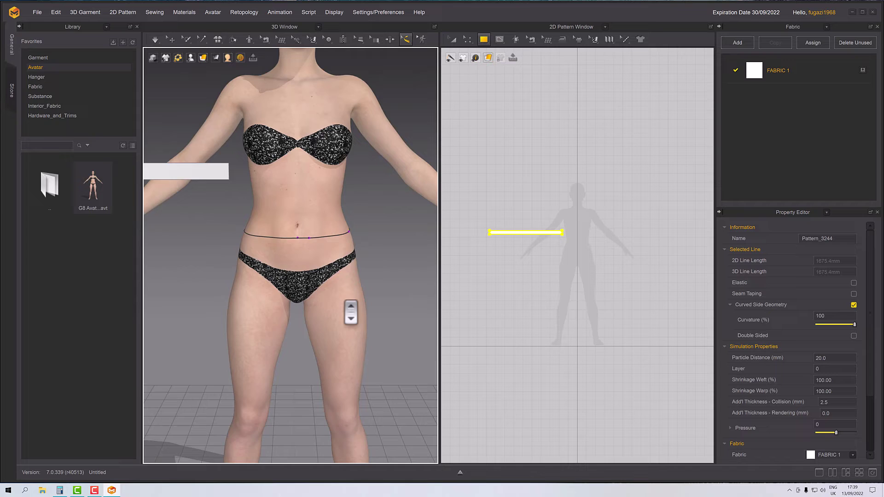
{"action": "middle_click_drag", "start_coordinate": [351, 311], "coordinate": [388, 364]}
{"action": "scroll", "coordinate": [361, 347], "scroll_direction": "down", "scroll_amount": 2}
{"action": "scroll", "coordinate": [361, 347], "scroll_direction": "up", "scroll_amount": 3}
{"action": "middle_click_drag", "start_coordinate": [352, 340], "coordinate": [304, 297]}
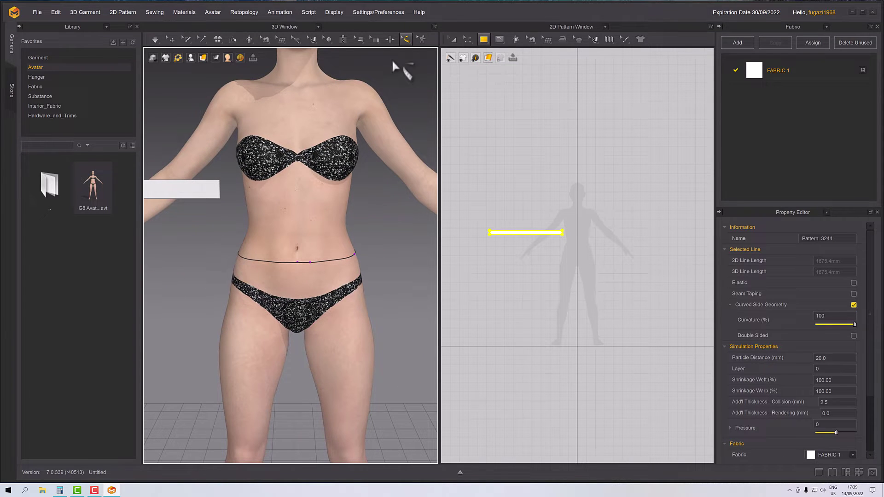
{"action": "left_click", "coordinate": [402, 39]}
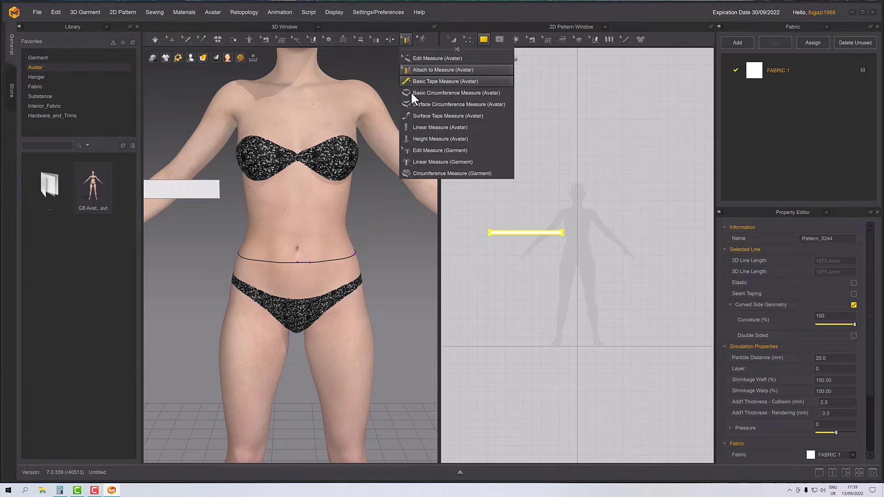
{"action": "left_click", "coordinate": [418, 70]}
{"action": "left_click", "coordinate": [322, 264]}
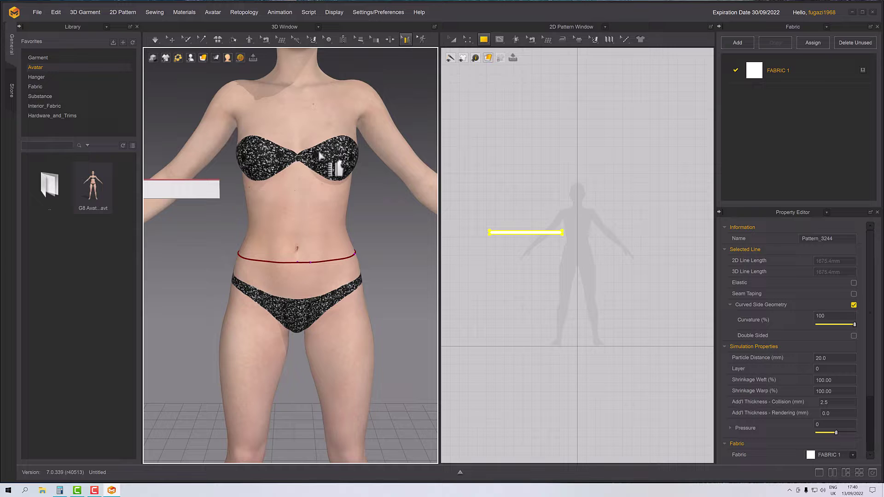
- Show the avatar's arrangement points and wrap the waistband around the body from the front centre waist point
{"action": "scroll", "coordinate": [332, 158], "scroll_direction": "down", "scroll_amount": 2}
{"action": "scroll", "coordinate": [291, 172], "scroll_direction": "down", "scroll_amount": 2}
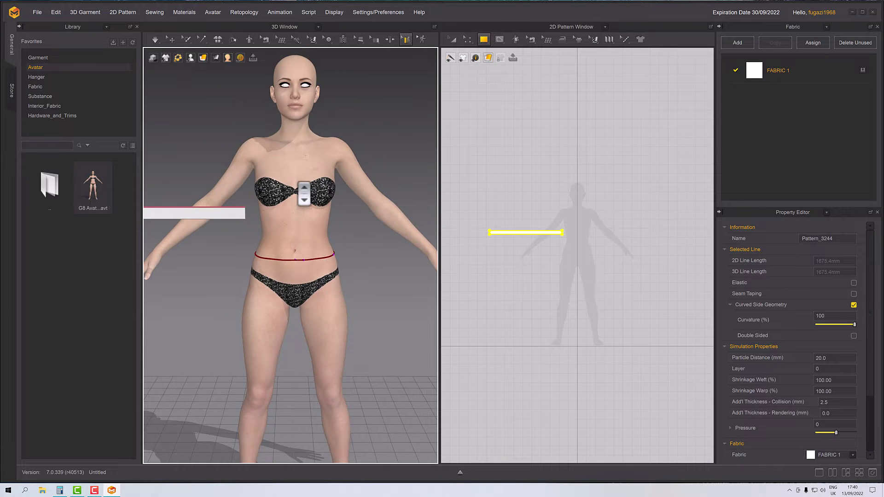
{"action": "key", "text": "shift+f"}
{"action": "right_click_drag", "start_coordinate": [304, 194], "coordinate": [301, 187]}
{"action": "left_click", "coordinate": [171, 40]}
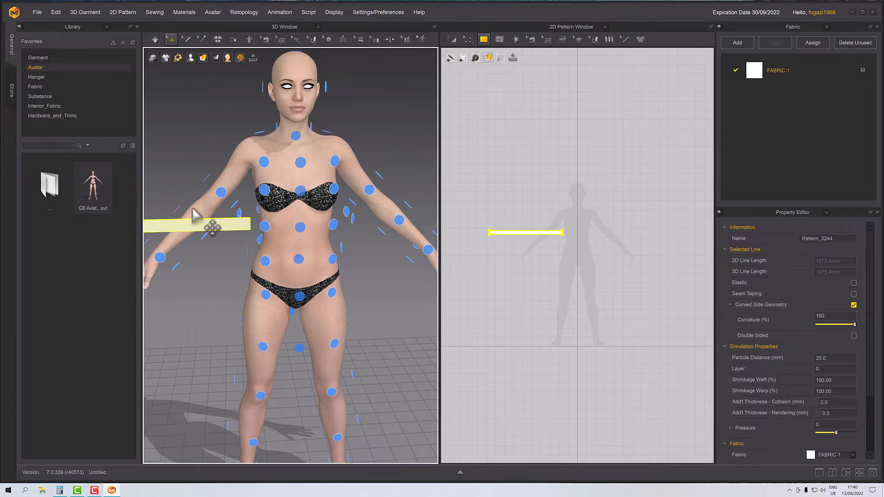
{"action": "left_click", "coordinate": [300, 265]}
- Sew the two short ends of the waistband pattern together with segment sewing
{"action": "right_click_drag", "start_coordinate": [316, 263], "coordinate": [405, 262]}
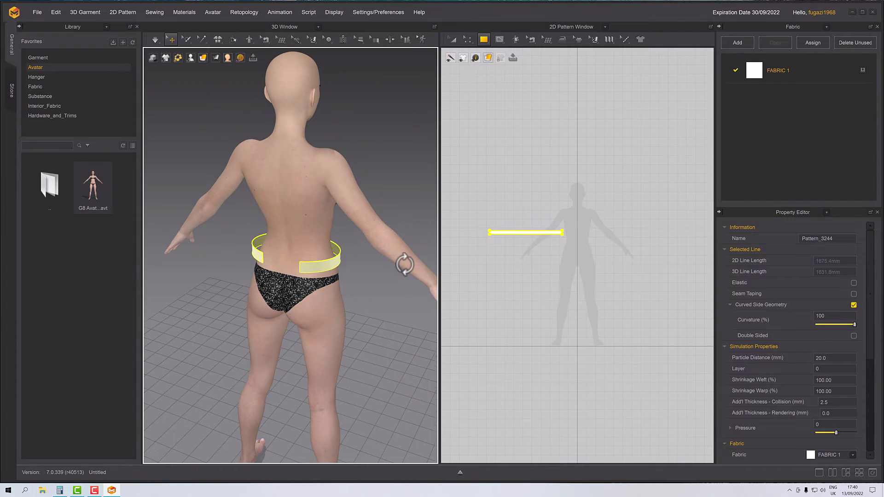
{"action": "left_click", "coordinate": [531, 40]}
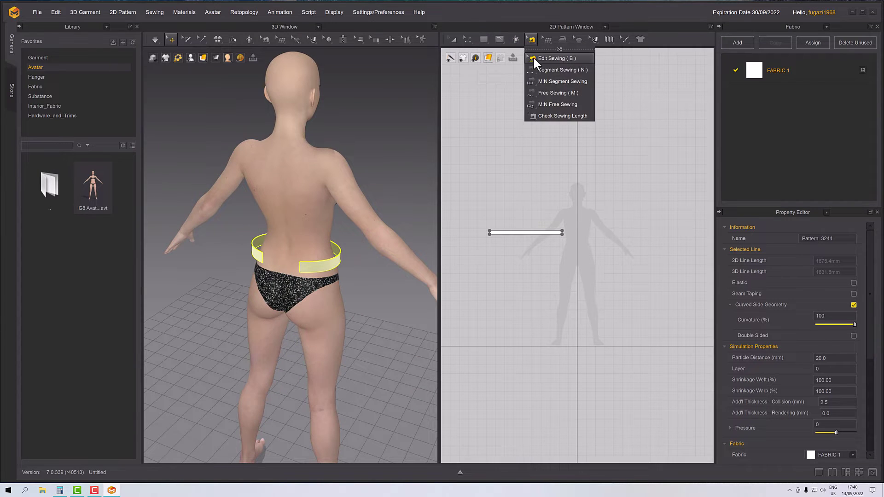
{"action": "left_click", "coordinate": [536, 79]}
{"action": "scroll", "coordinate": [493, 224], "scroll_direction": "up", "scroll_amount": 4}
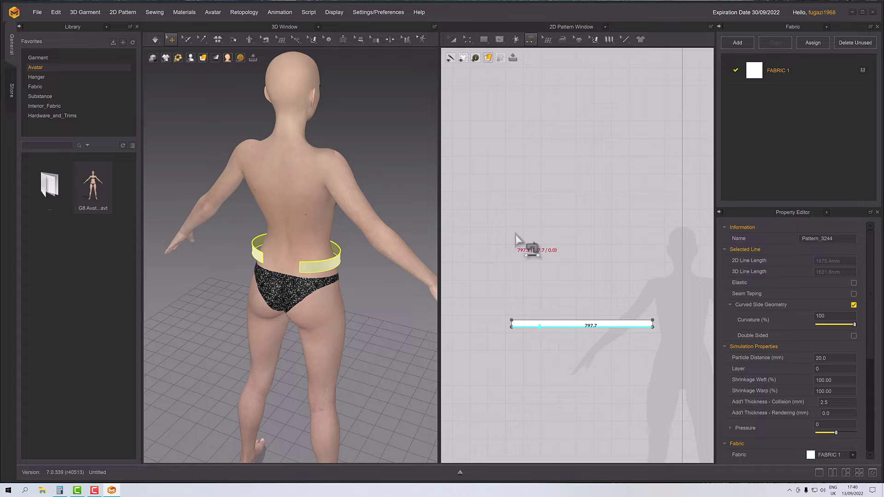
{"action": "middle_click_drag", "start_coordinate": [512, 278], "coordinate": [488, 200]}
{"action": "left_click", "coordinate": [488, 245]}
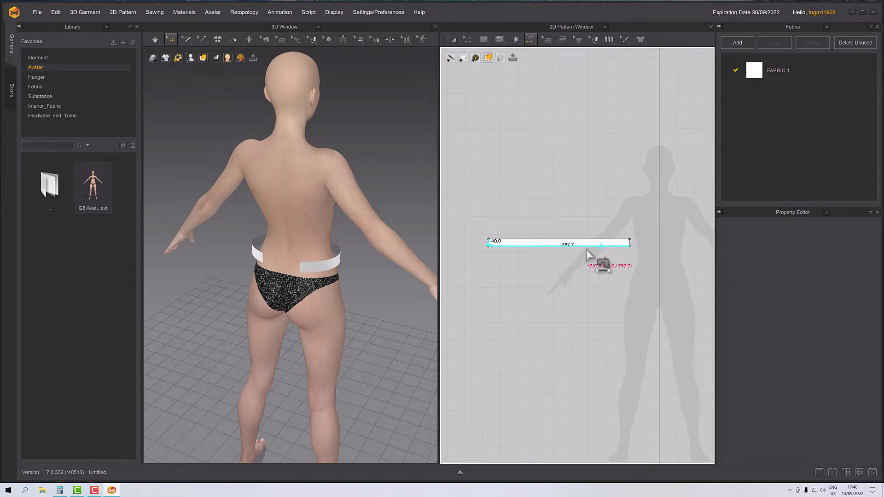
{"action": "left_click", "coordinate": [635, 244]}
- Simulate the garment so the waistband closes around the avatar's waist, and inspect its fit from the front
{"action": "right_click_drag", "start_coordinate": [405, 263], "coordinate": [296, 242]}
{"action": "key", "text": "space"}
{"action": "scroll", "coordinate": [290, 272], "scroll_direction": "up", "scroll_amount": 5}
{"action": "scroll", "coordinate": [299, 276], "scroll_direction": "up", "scroll_amount": 3}
{"action": "right_click_drag", "start_coordinate": [256, 273], "coordinate": [264, 250]}
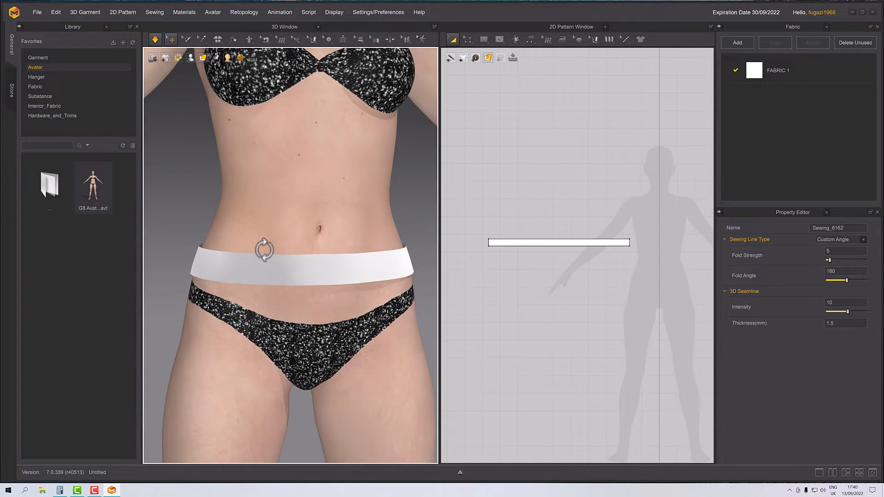
{"action": "scroll", "coordinate": [310, 225], "scroll_direction": "down", "scroll_amount": 4}
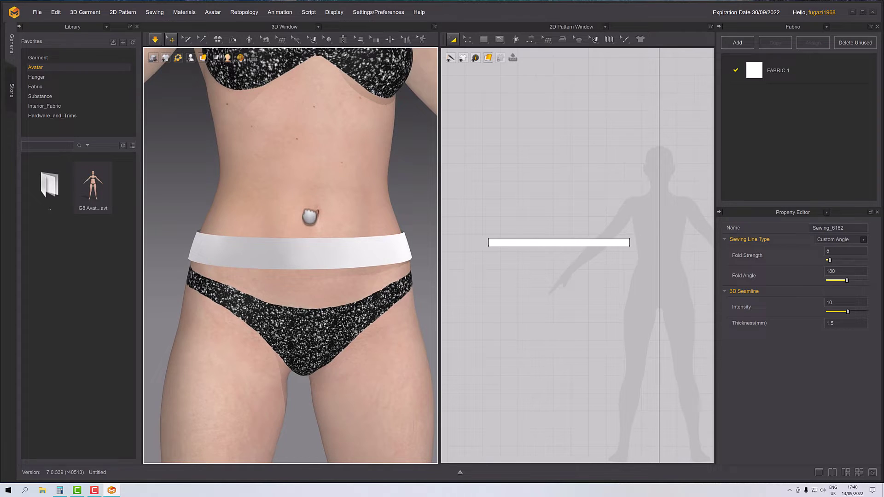
{"action": "scroll", "coordinate": [309, 221], "scroll_direction": "up", "scroll_amount": 1}
{"action": "left_click", "coordinate": [467, 40]}
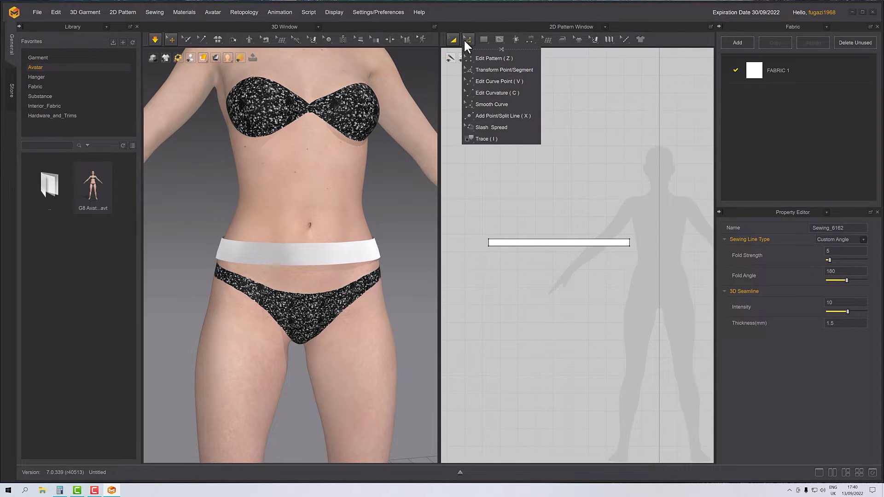
{"action": "left_click", "coordinate": [484, 39]}
{"action": "left_click", "coordinate": [502, 69]}
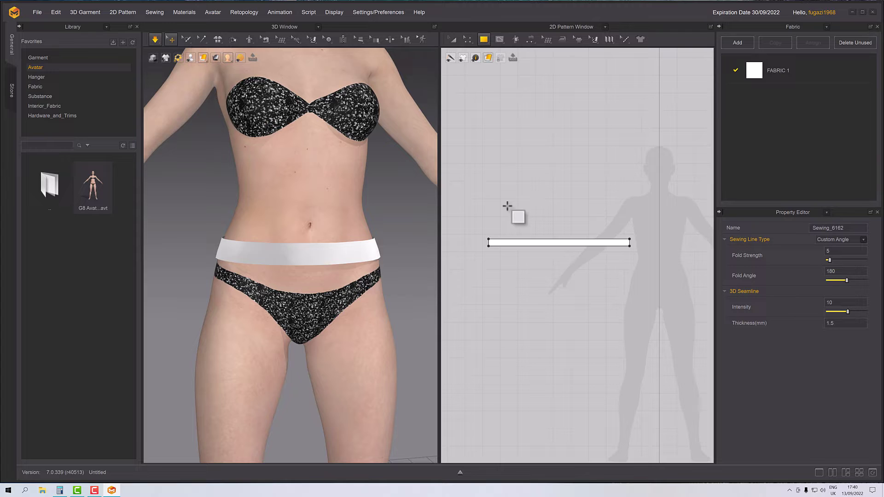
{"action": "left_click", "coordinate": [468, 43]}
{"action": "left_click", "coordinate": [454, 40]}
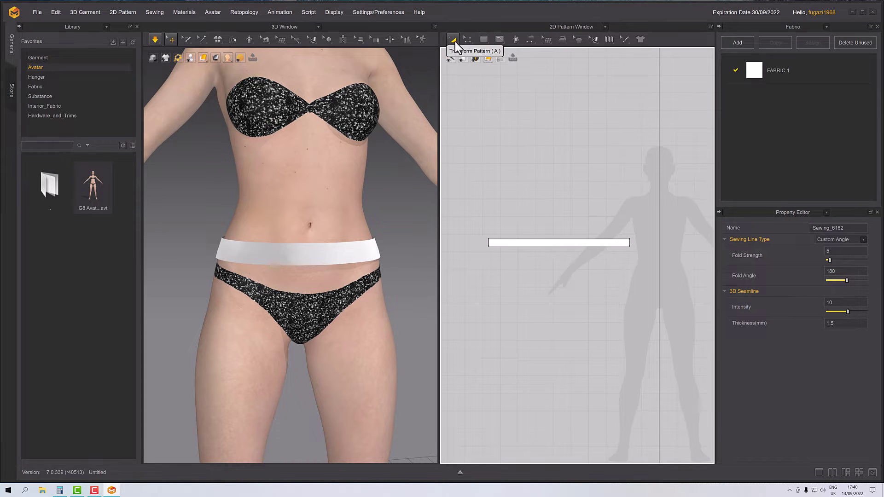
{"action": "left_click", "coordinate": [532, 241]}
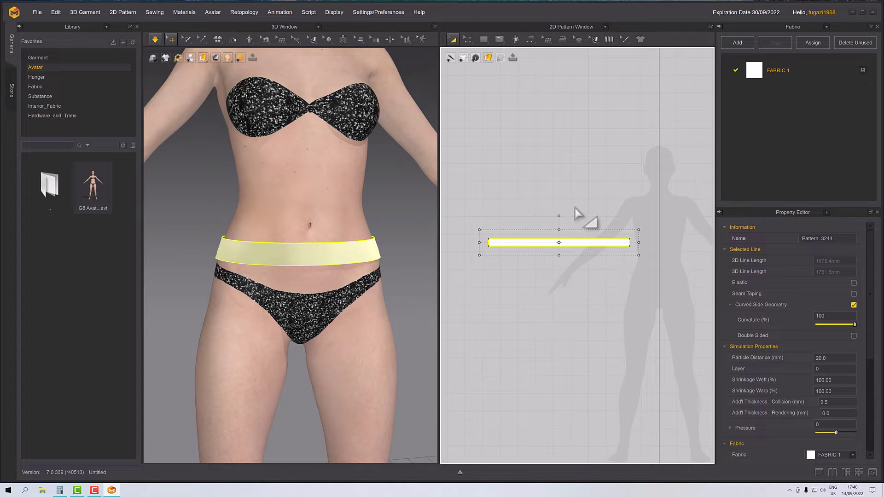
{"action": "left_click", "coordinate": [551, 40]}
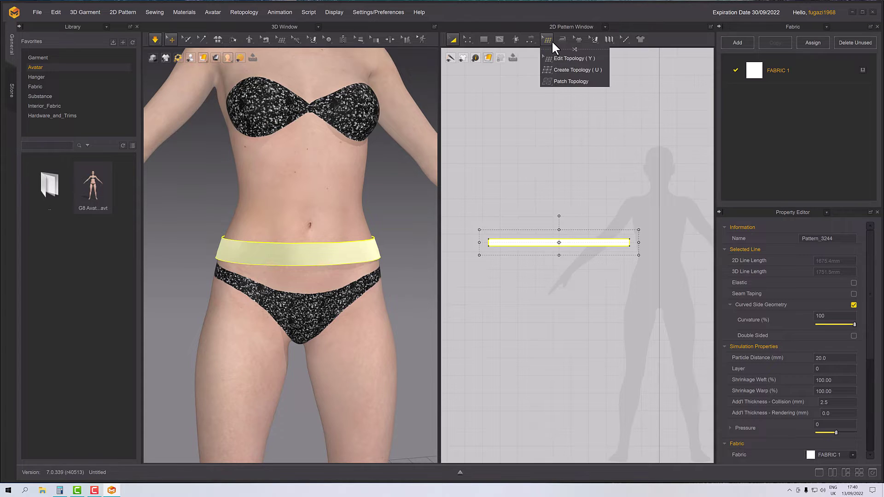
{"action": "left_click", "coordinate": [469, 40]}
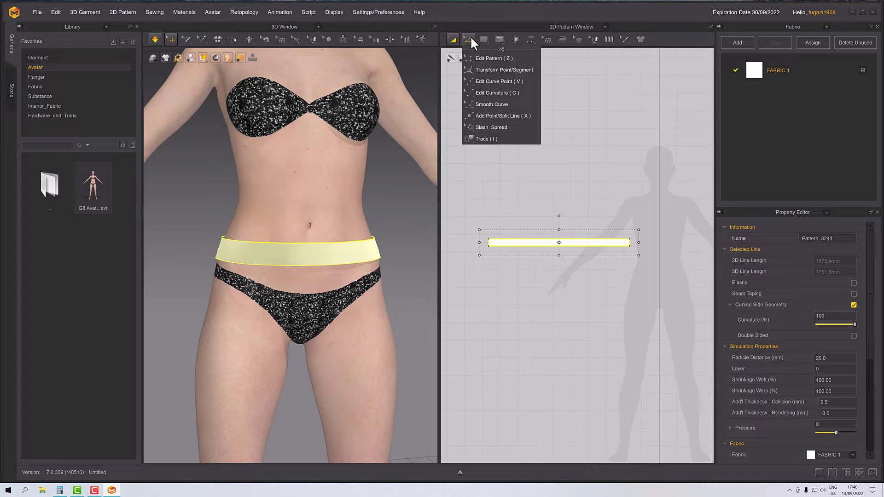
{"action": "left_click", "coordinate": [478, 70]}
{"action": "left_click", "coordinate": [567, 198]}
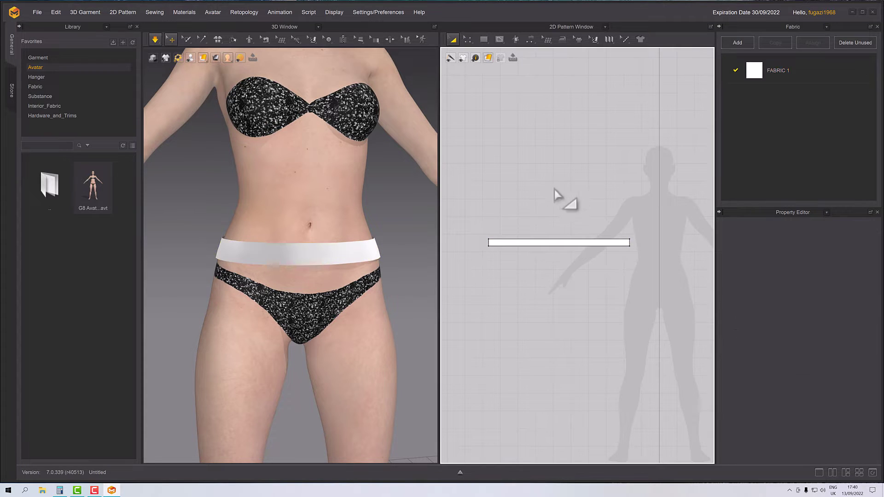
- Show line lengths on the patterns in the 2D pattern window to read the waistband's dimensions
{"action": "left_click", "coordinate": [475, 58]}
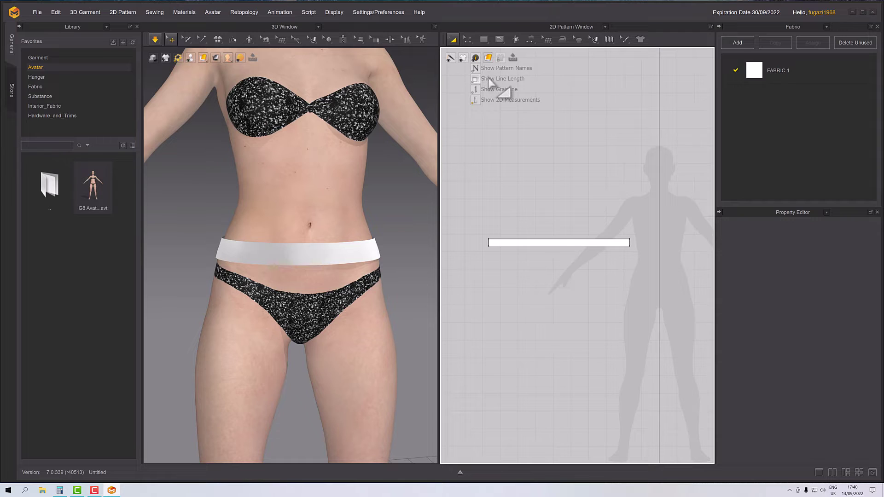
{"action": "left_click", "coordinate": [558, 241]}
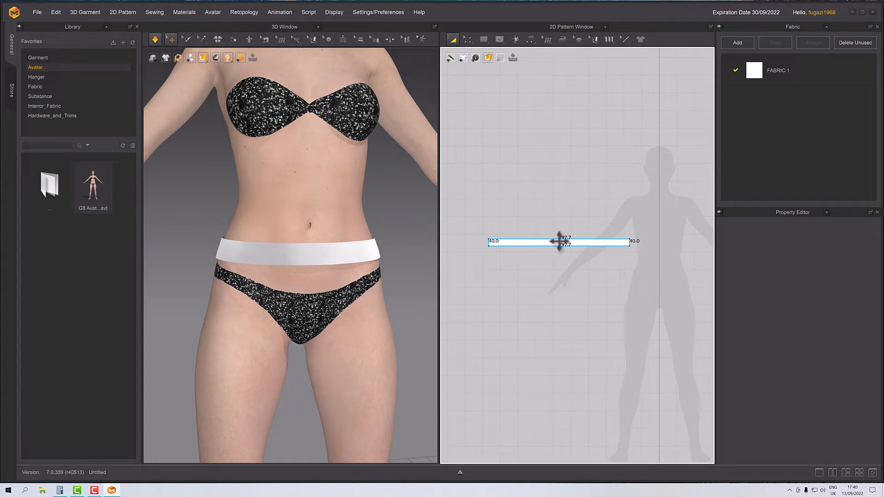
{"action": "left_click", "coordinate": [221, 390]}
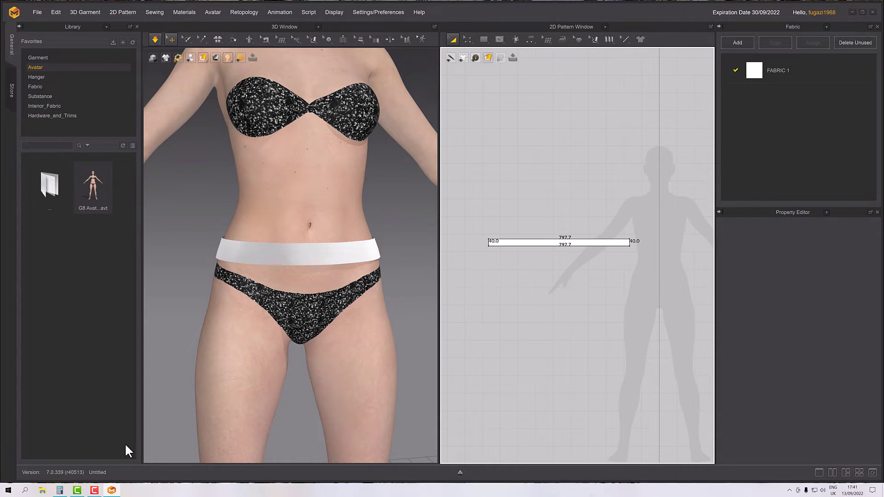
- Switch to Calculator and multiply the waistband's 797.7 mm length by 3
{"action": "left_click", "coordinate": [62, 491]}
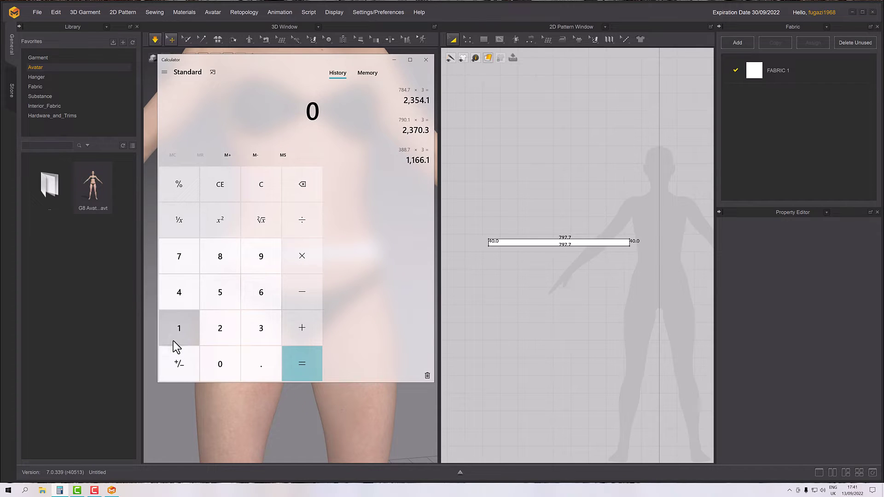
{"action": "left_click", "coordinate": [170, 255]}
{"action": "left_click", "coordinate": [263, 255]}
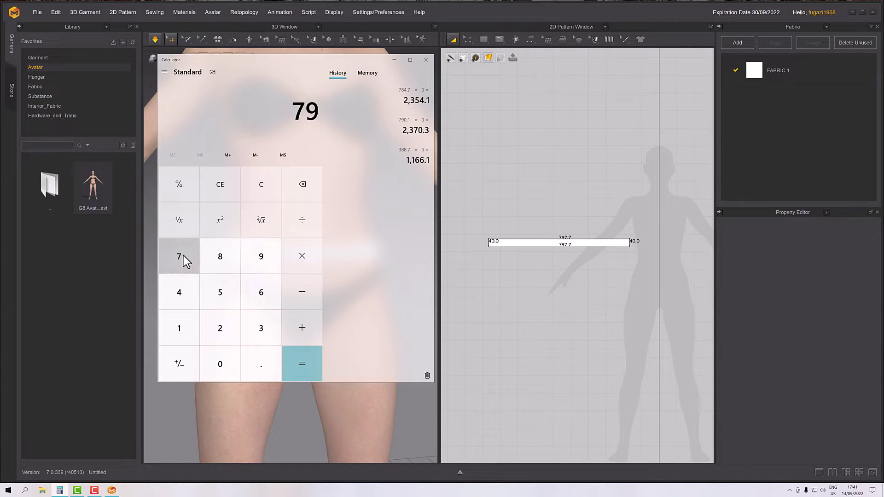
{"action": "left_click", "coordinate": [179, 256]}
{"action": "left_click", "coordinate": [264, 368]}
{"action": "left_click", "coordinate": [181, 262]}
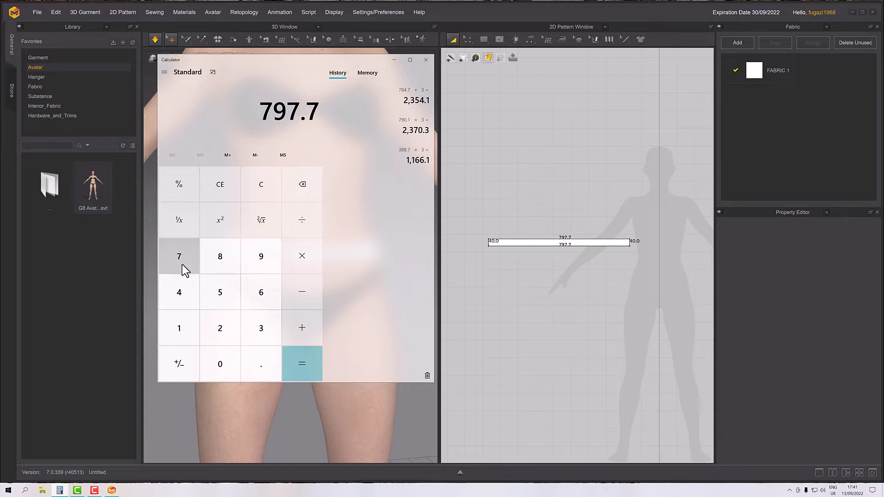
{"action": "left_click", "coordinate": [289, 361]}
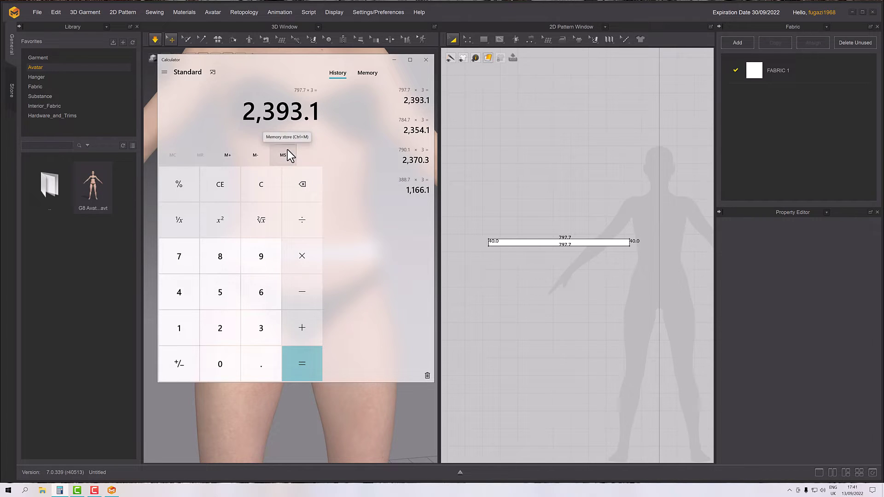
- Create a rectangular pattern 2393.1 mm wide and 350 mm high in the 2D pattern window
{"action": "left_click", "coordinate": [484, 39]}
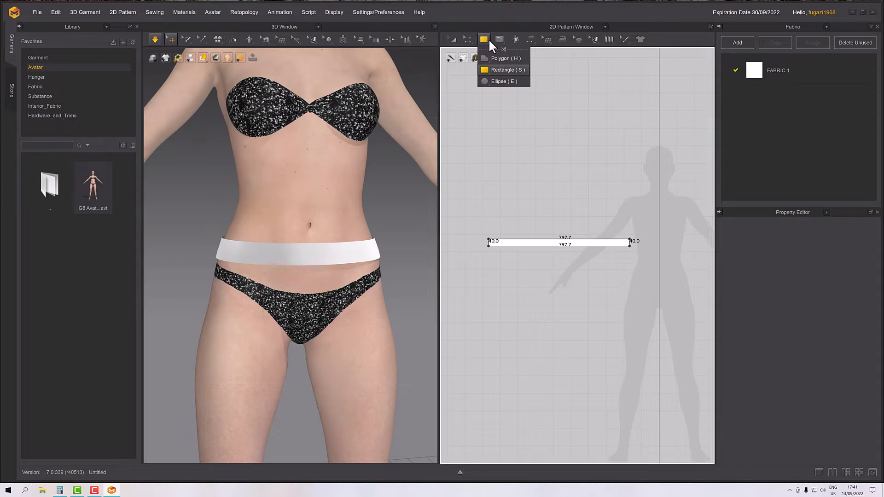
{"action": "left_click", "coordinate": [498, 56]}
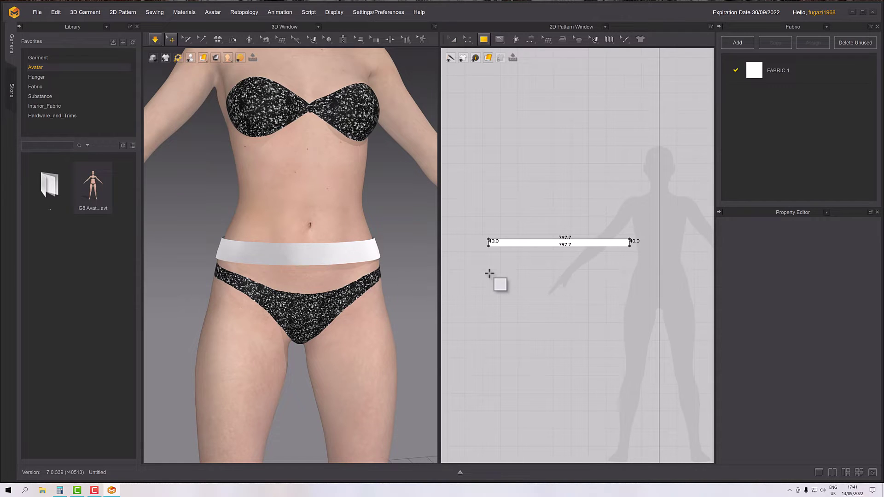
{"action": "left_click", "coordinate": [489, 274]}
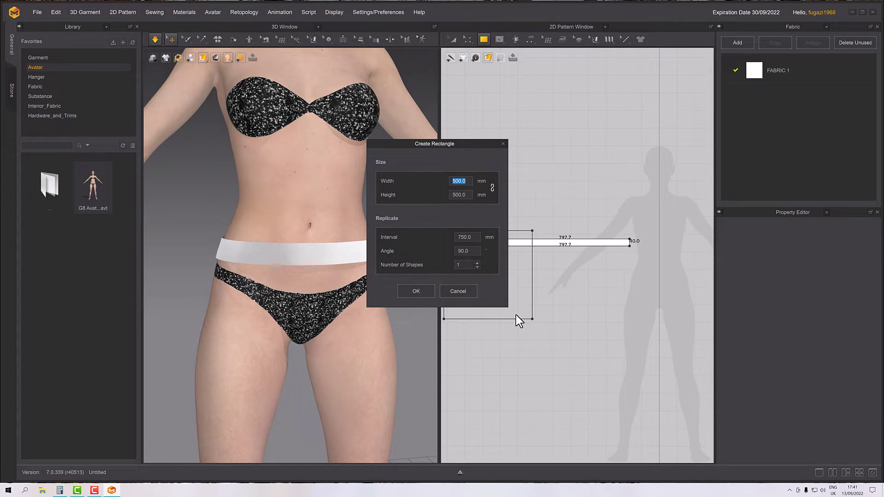
{"action": "type", "text": "23"}
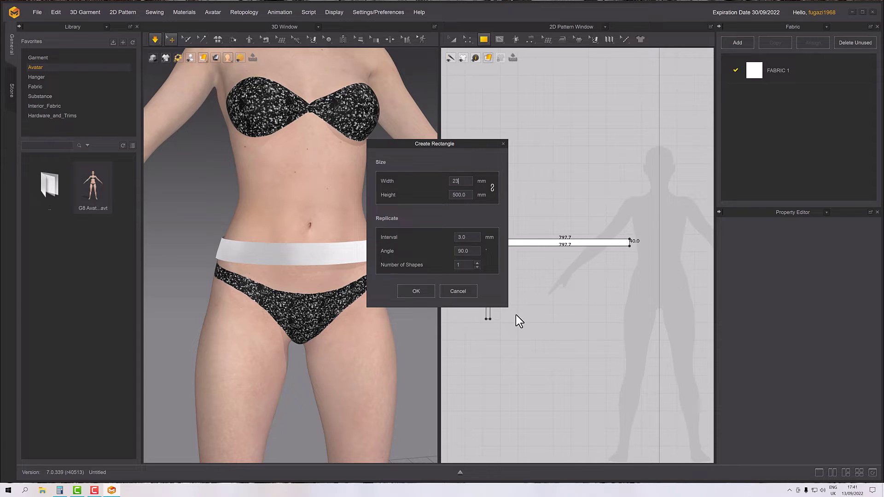
{"action": "type", "text": "93.1"}
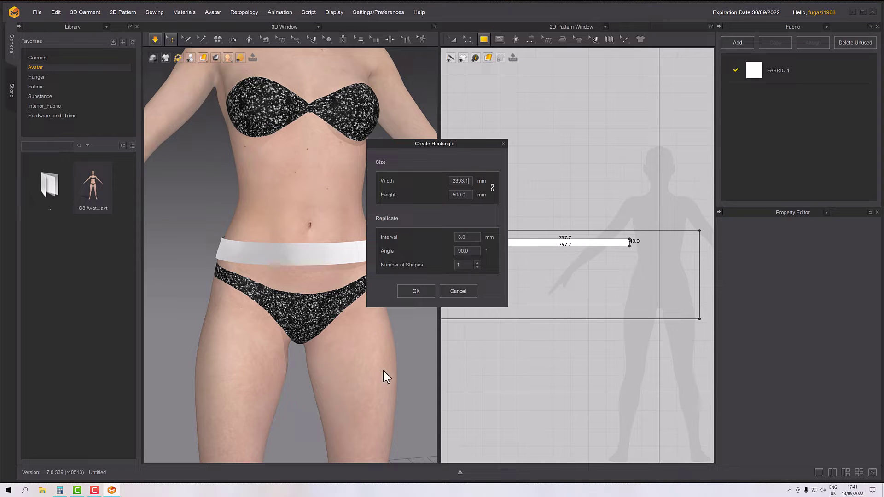
{"action": "left_click", "coordinate": [60, 490]}
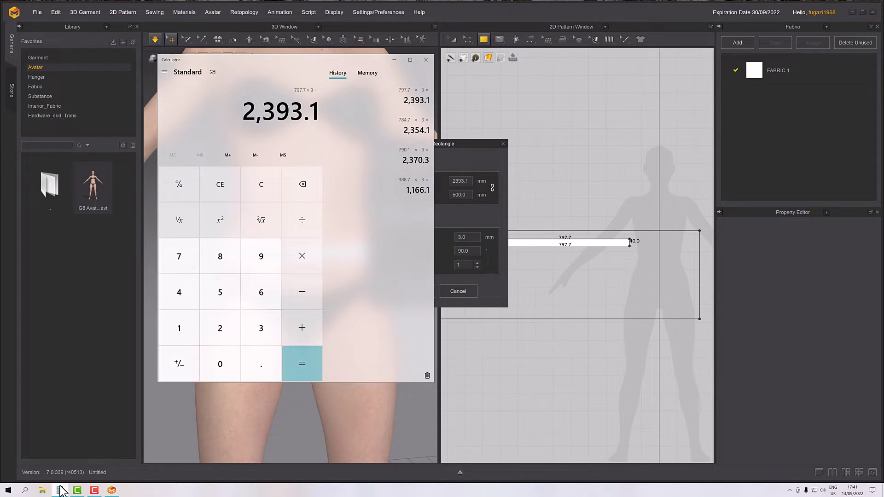
{"action": "left_click", "coordinate": [61, 490]}
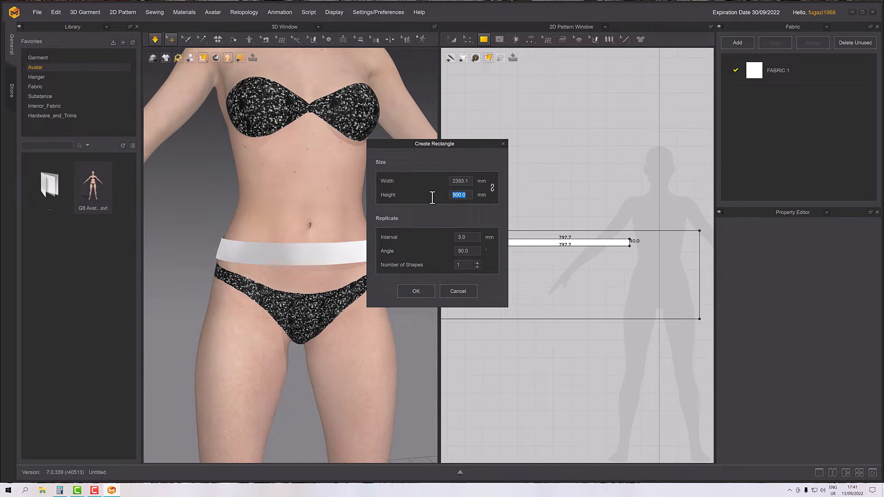
{"action": "type", "text": "350"}
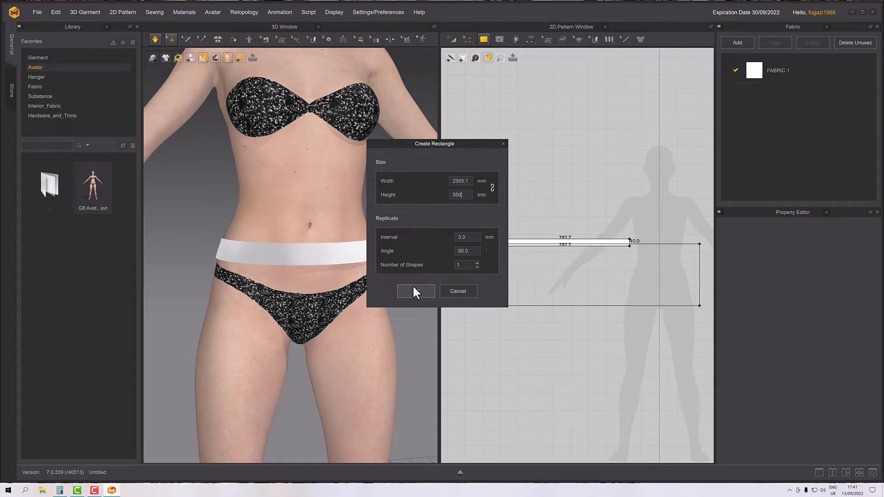
{"action": "left_click", "coordinate": [416, 291]}
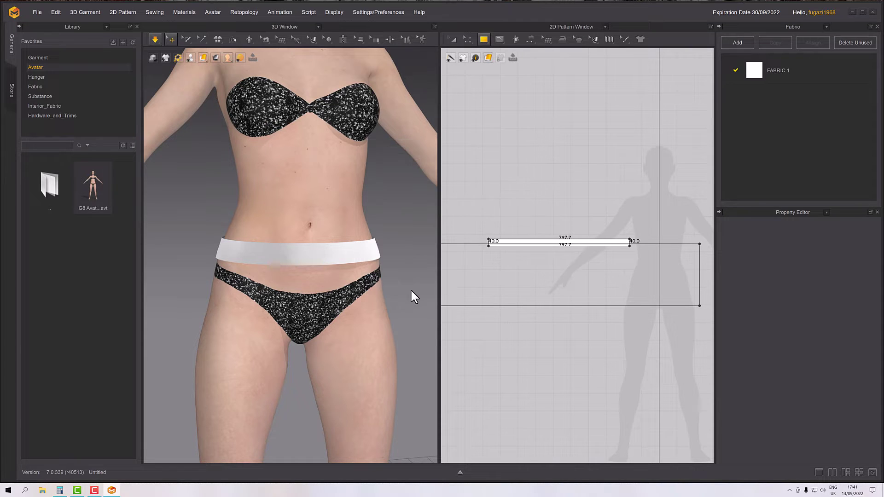
- Move the new large rectangle clear below the waistband pattern and widen the 2D pattern window to fit both
{"action": "scroll", "coordinate": [520, 174], "scroll_direction": "down", "scroll_amount": 2}
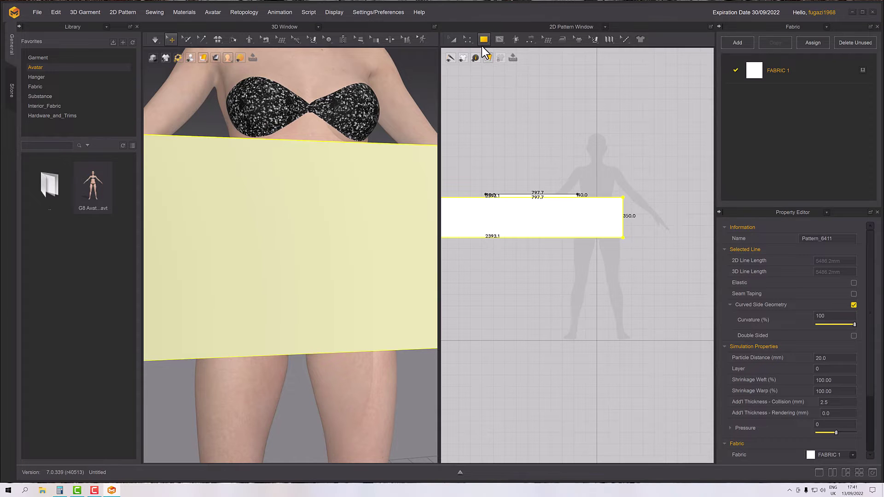
{"action": "left_click", "coordinate": [468, 39]}
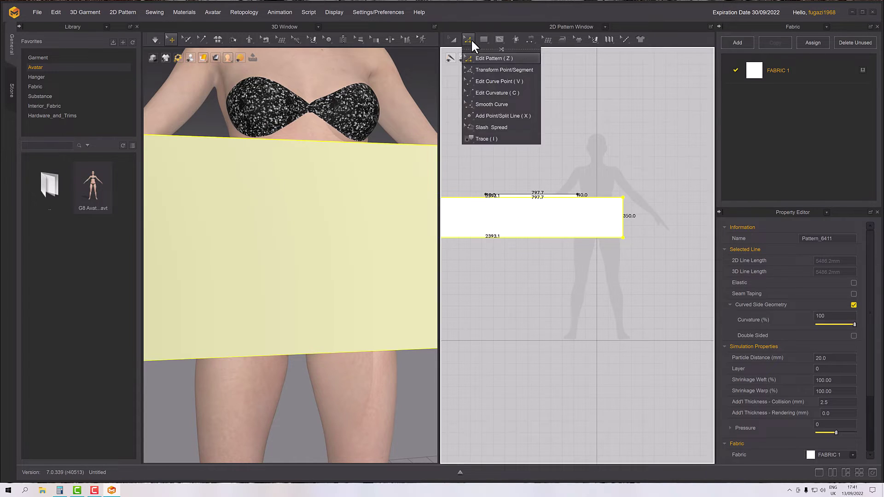
{"action": "left_click", "coordinate": [452, 38]}
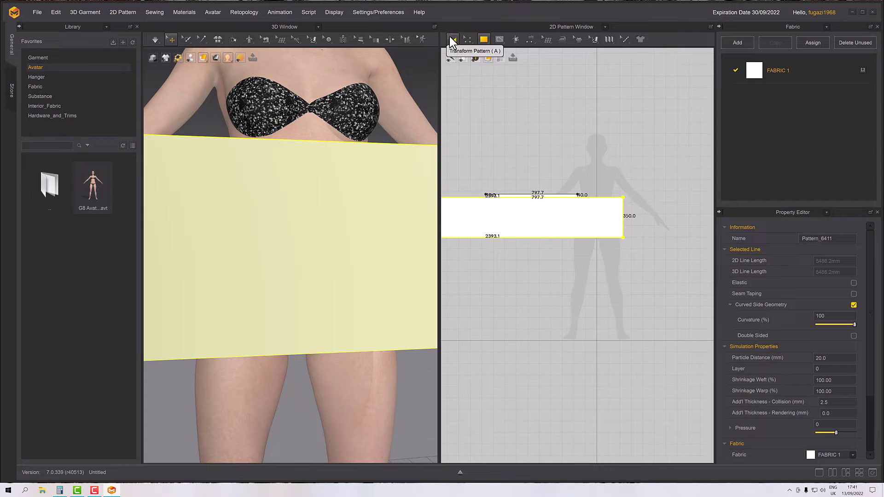
{"action": "left_click", "coordinate": [450, 38]}
{"action": "left_click_drag", "start_coordinate": [486, 218], "coordinate": [546, 244]}
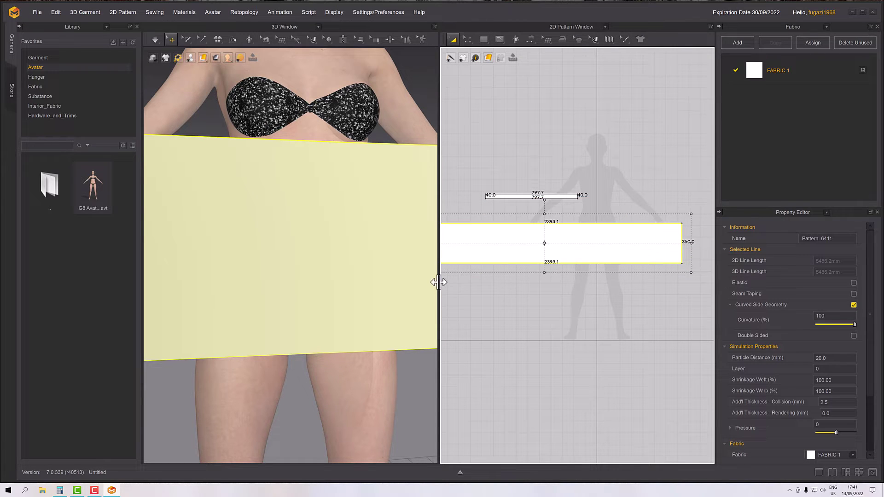
{"action": "left_click_drag", "start_coordinate": [439, 282], "coordinate": [390, 282]}
{"action": "scroll", "coordinate": [502, 317], "scroll_direction": "down", "scroll_amount": 2}
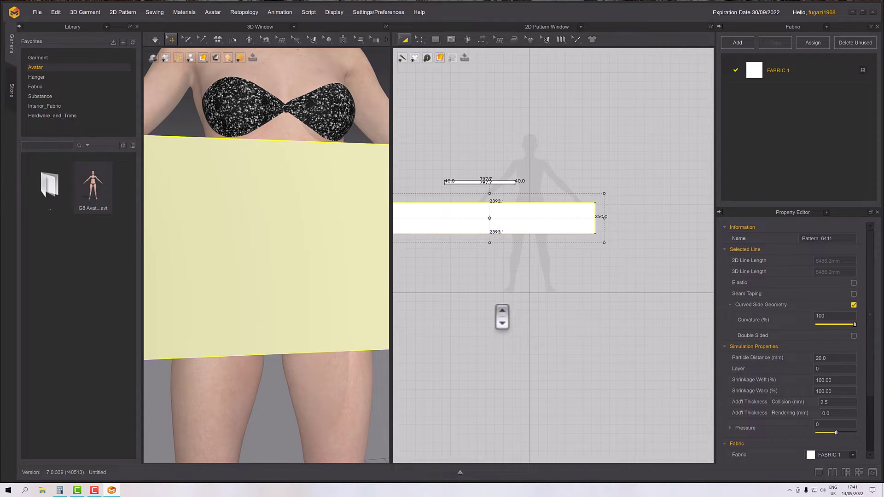
{"action": "right_click_drag", "start_coordinate": [501, 317], "coordinate": [549, 318]}
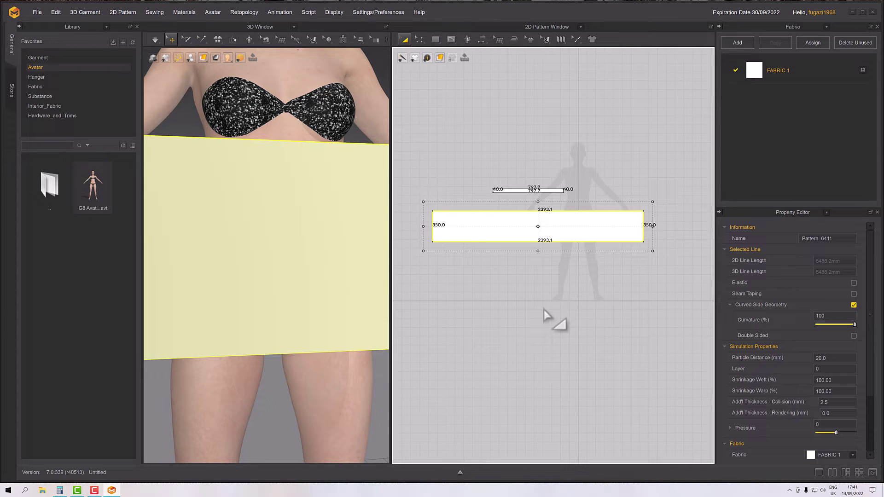
- Offset the large rectangle's two short ends as internal lines along the curve, with 59 evenly spaced offsets
{"action": "left_click", "coordinate": [419, 39]}
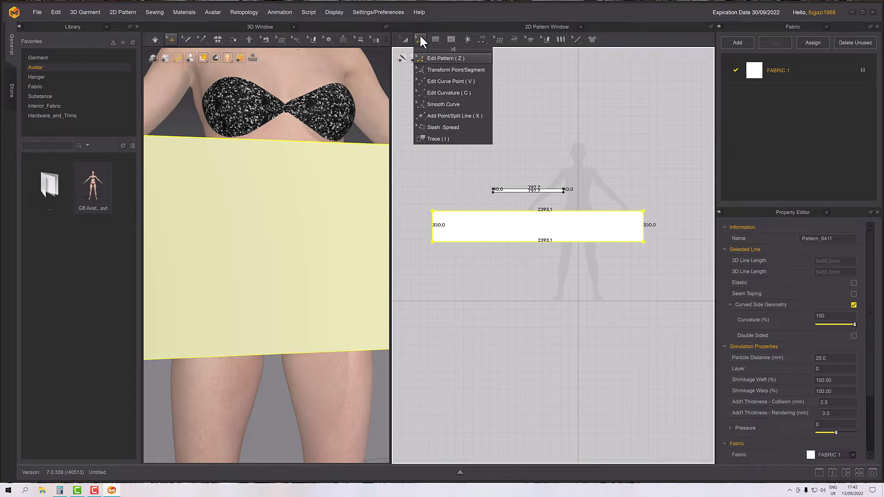
{"action": "left_click", "coordinate": [442, 57]}
{"action": "left_click", "coordinate": [434, 231]}
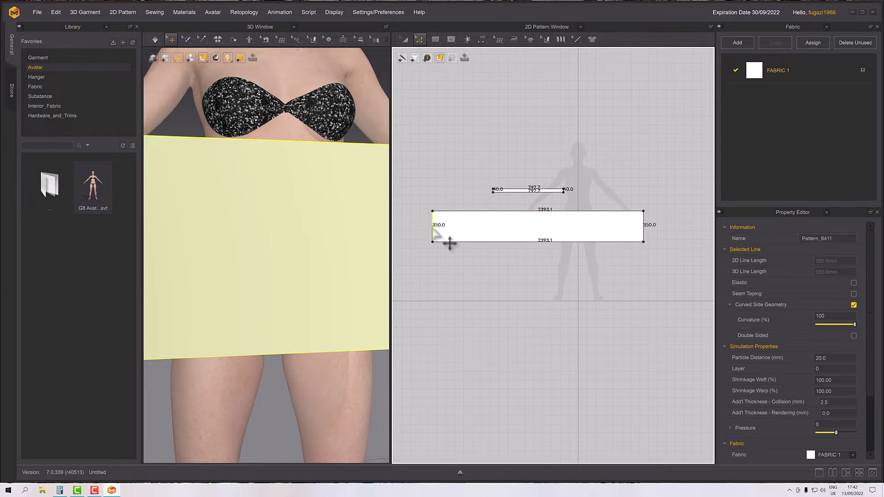
{"action": "right_click", "coordinate": [646, 226]}
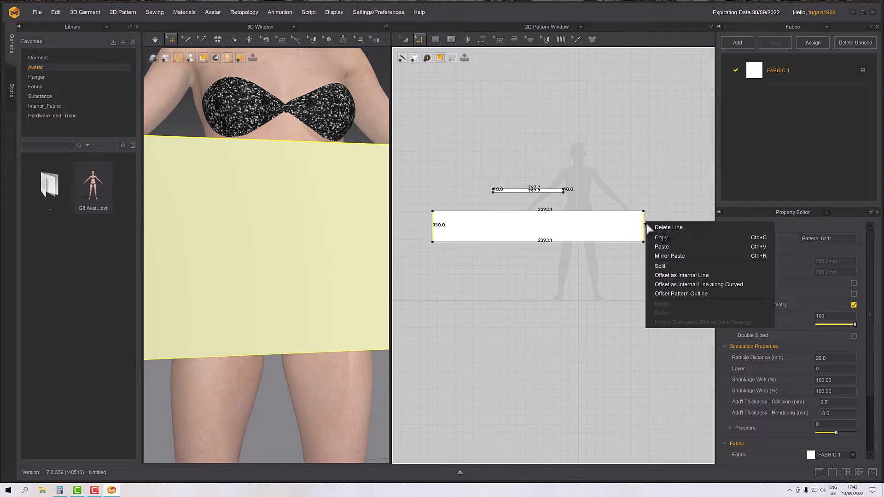
{"action": "left_click", "coordinate": [684, 284]}
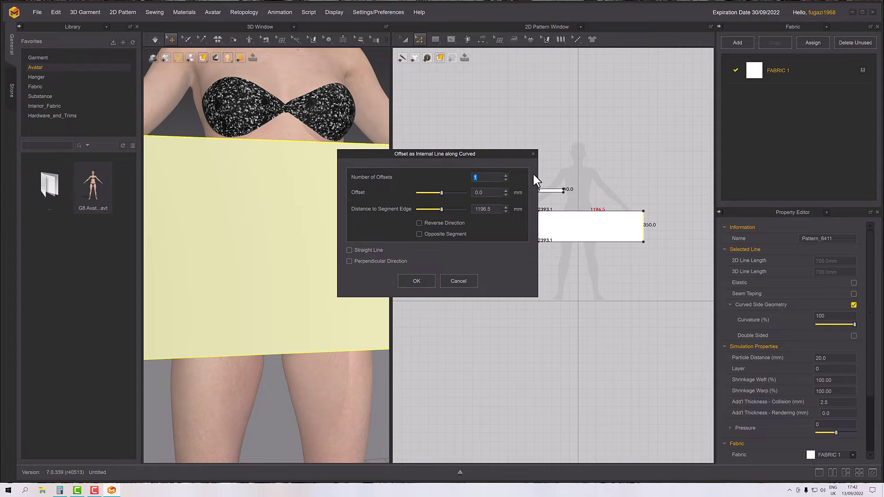
{"action": "left_click_drag", "start_coordinate": [474, 154], "coordinate": [397, 151]}
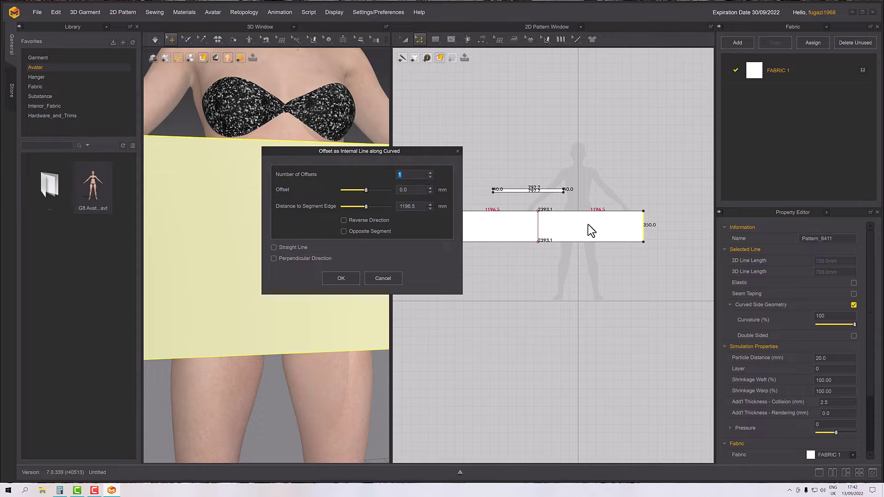
{"action": "left_click", "coordinate": [431, 173]}
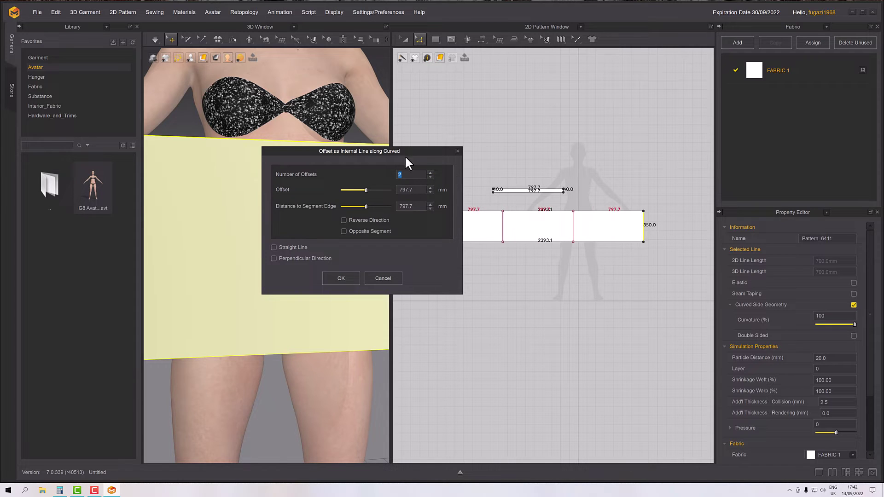
{"action": "left_click_drag", "start_coordinate": [405, 150], "coordinate": [339, 149]}
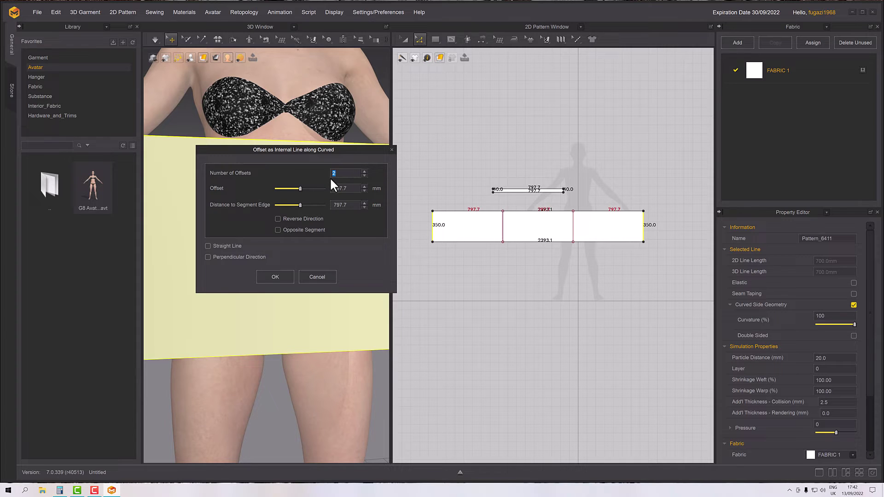
{"action": "left_click", "coordinate": [365, 171]}
{"action": "left_click", "coordinate": [364, 171]}
{"action": "left_click", "coordinate": [364, 171]}
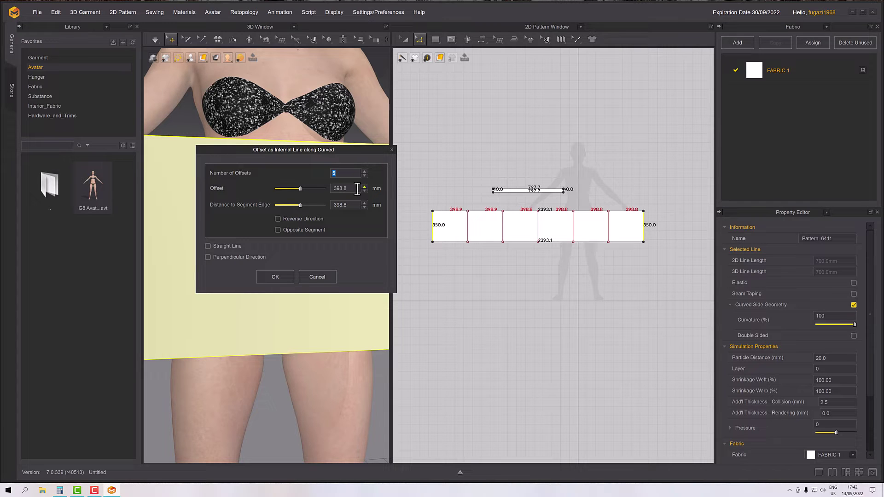
{"action": "type", "text": "9"}
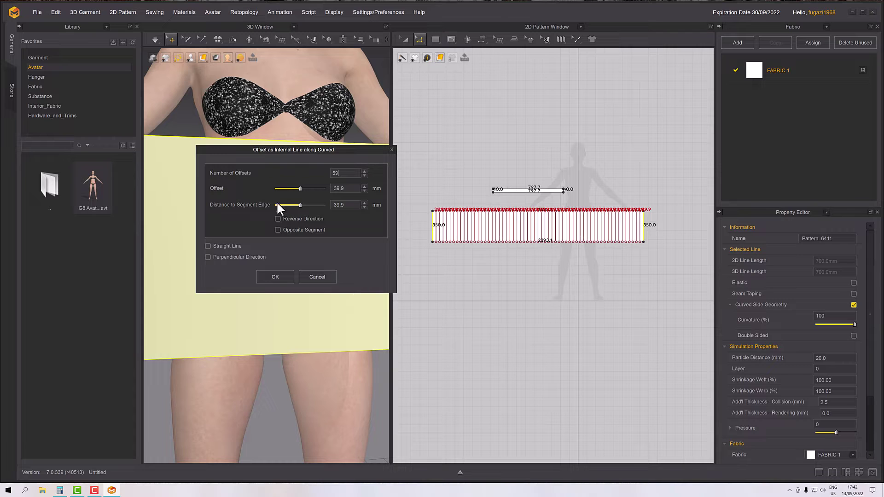
{"action": "left_click", "coordinate": [272, 278]}
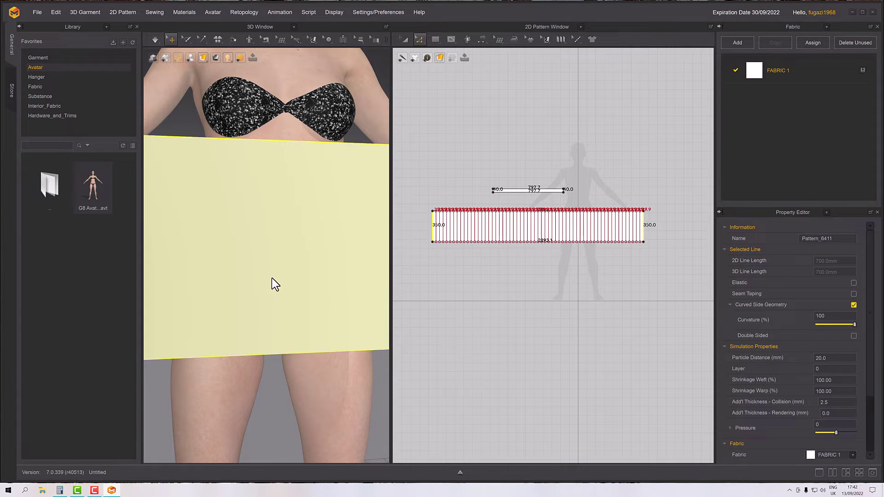
{"action": "scroll", "coordinate": [467, 304], "scroll_direction": "down", "scroll_amount": 2}
{"action": "scroll", "coordinate": [468, 304], "scroll_direction": "up", "scroll_amount": 1}
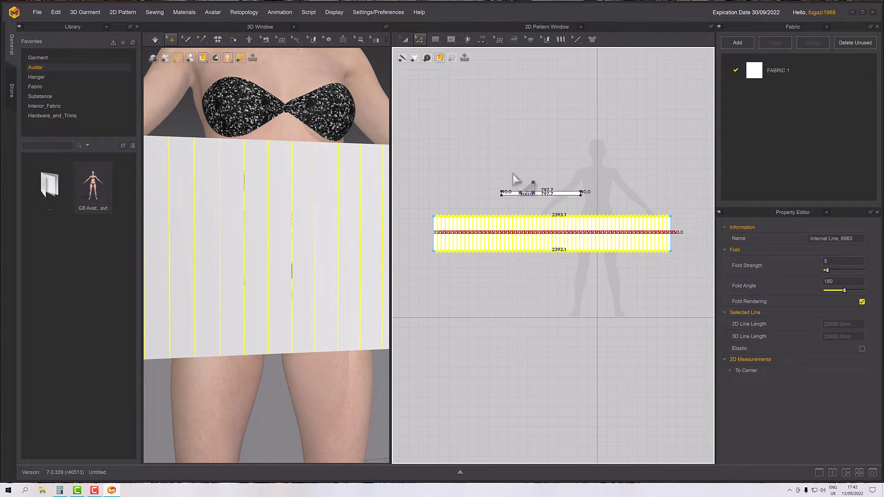
{"action": "left_click", "coordinate": [500, 298]}
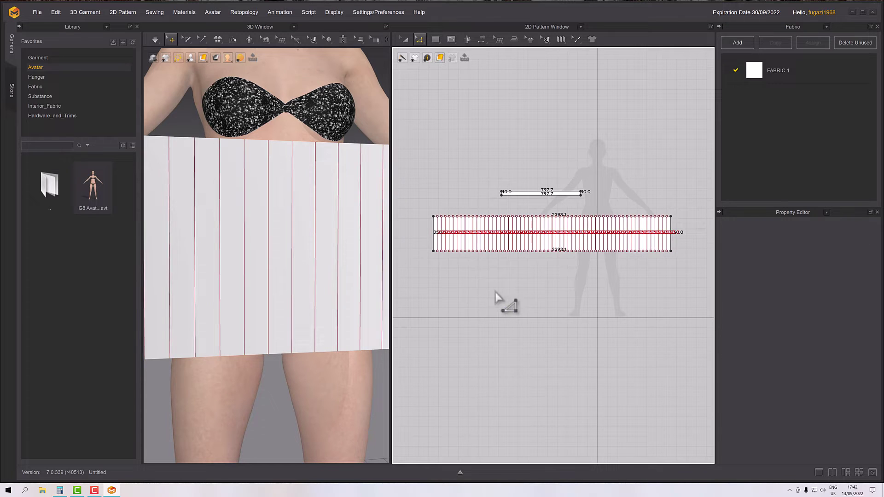
- Apply Pleats Fold across the full width of the large panel as Knife Pleats with 3 internal lines per pleat and 0 - 360 fold angles
{"action": "left_click", "coordinate": [561, 40]}
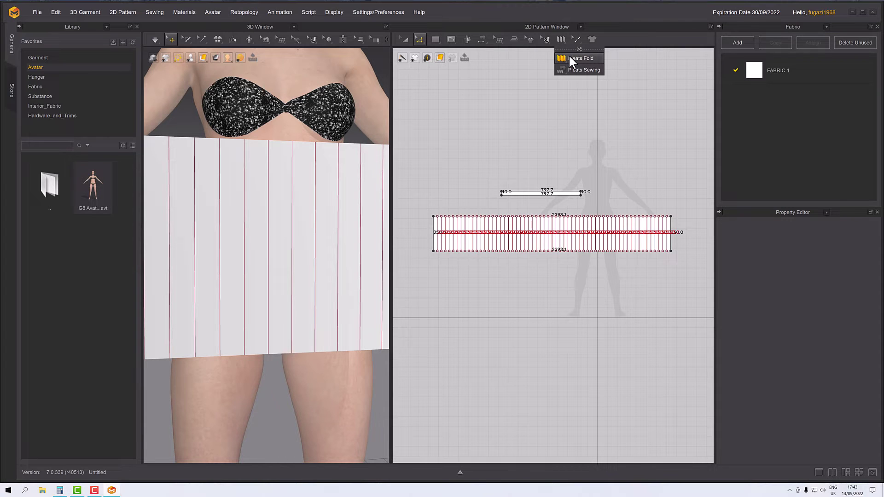
{"action": "left_click", "coordinate": [571, 58]}
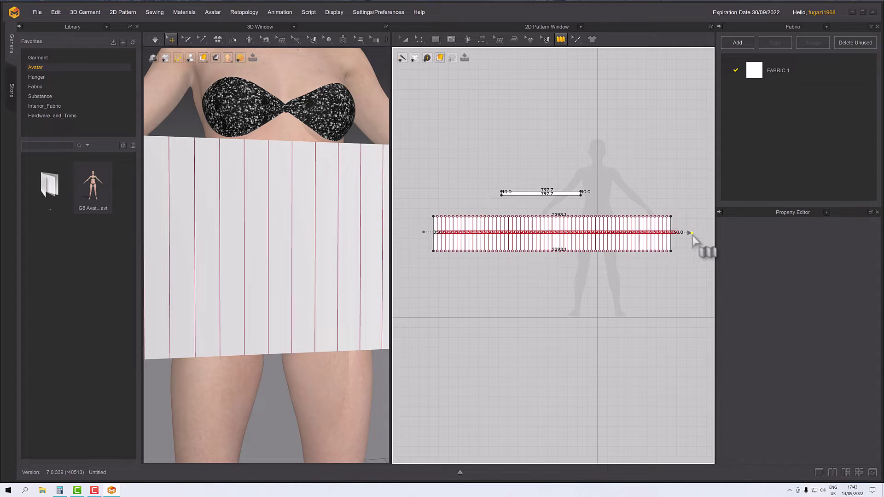
{"action": "left_click", "coordinate": [692, 233]}
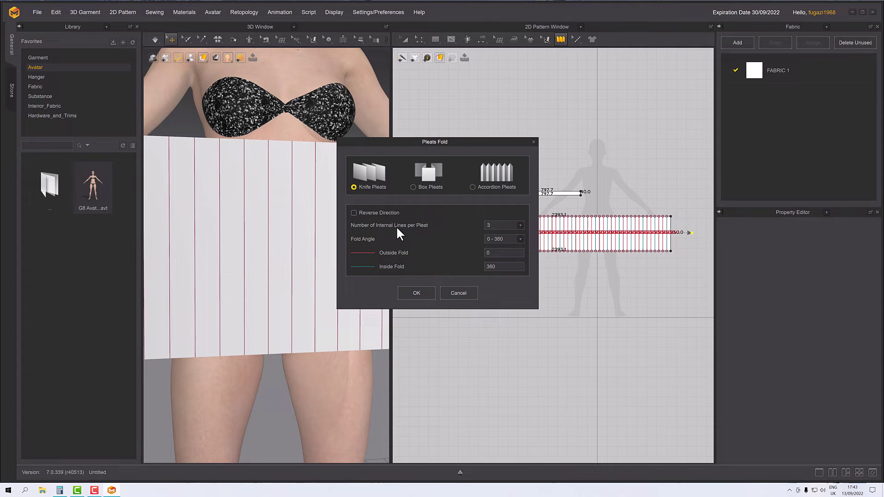
{"action": "left_click", "coordinate": [421, 292]}
- Check the fold angles of the panel's first three internal lines with the Edit Pattern tool
{"action": "scroll", "coordinate": [446, 208], "scroll_direction": "up", "scroll_amount": 4}
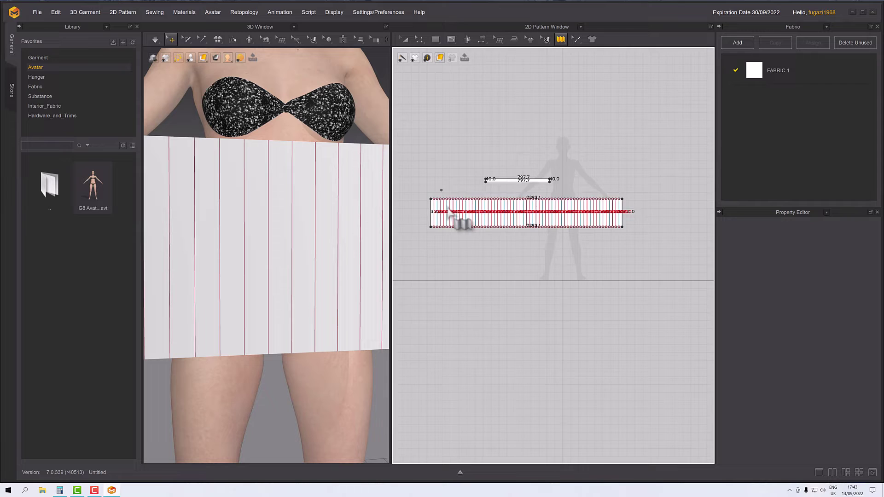
{"action": "left_click", "coordinate": [420, 42]}
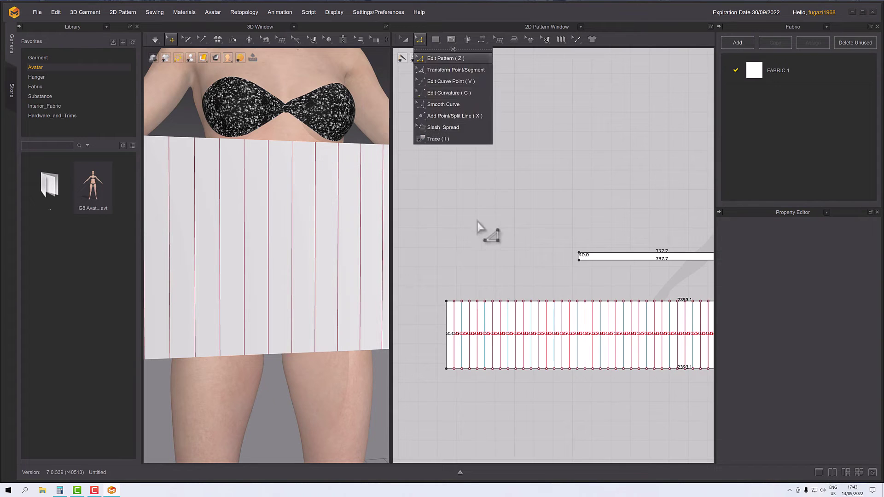
{"action": "middle_click_drag", "start_coordinate": [477, 217], "coordinate": [480, 150]}
{"action": "scroll", "coordinate": [467, 203], "scroll_direction": "down", "scroll_amount": 1}
{"action": "scroll", "coordinate": [475, 230], "scroll_direction": "up", "scroll_amount": 5}
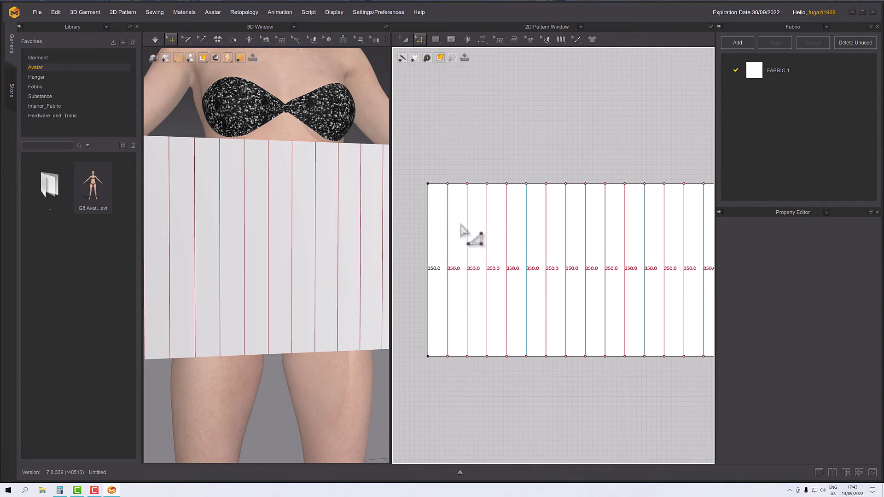
{"action": "left_click", "coordinate": [448, 262]}
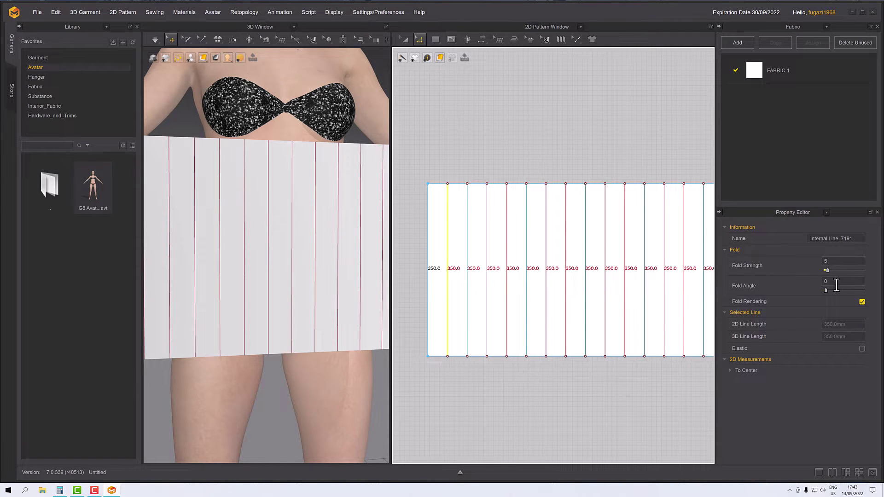
{"action": "left_click", "coordinate": [468, 234]}
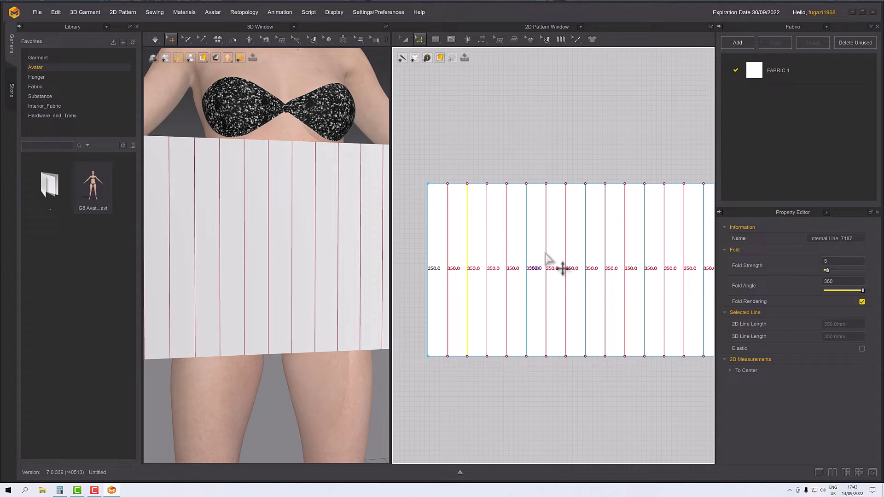
{"action": "left_click", "coordinate": [488, 226]}
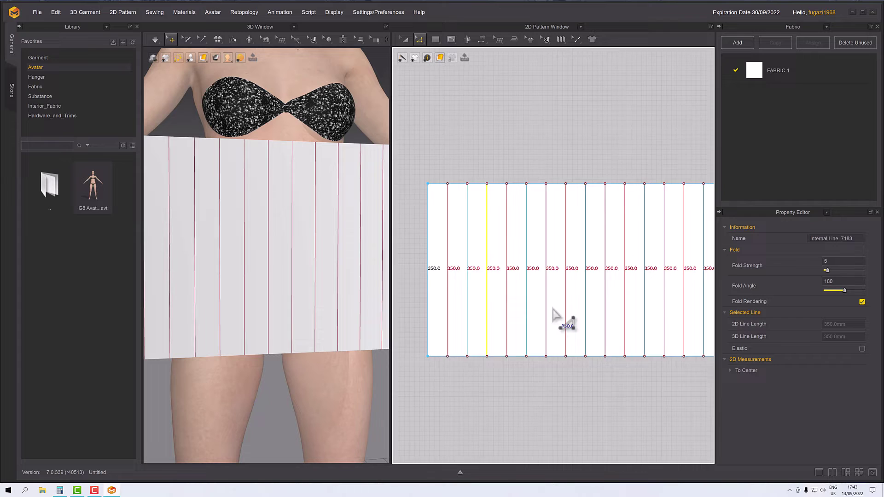
{"action": "scroll", "coordinate": [562, 322], "scroll_direction": "down", "scroll_amount": 5}
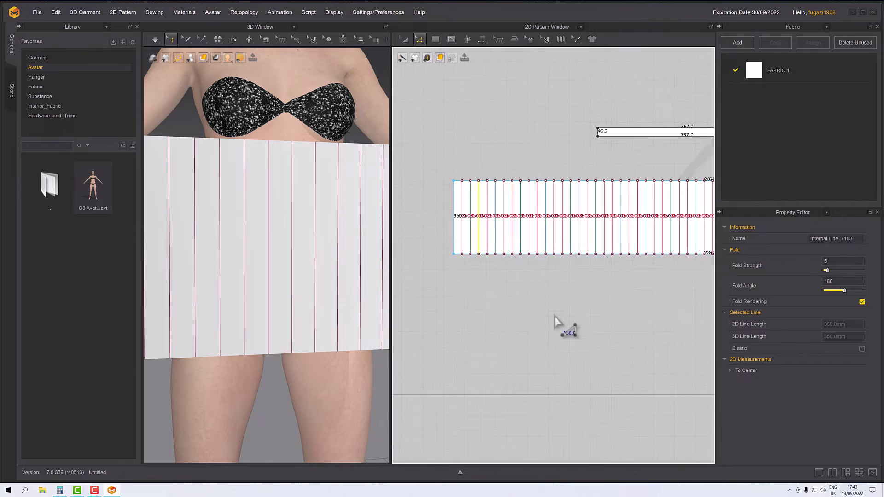
- Sew the large panel's two short ends together with Segment Sewing
{"action": "left_click", "coordinate": [478, 39]}
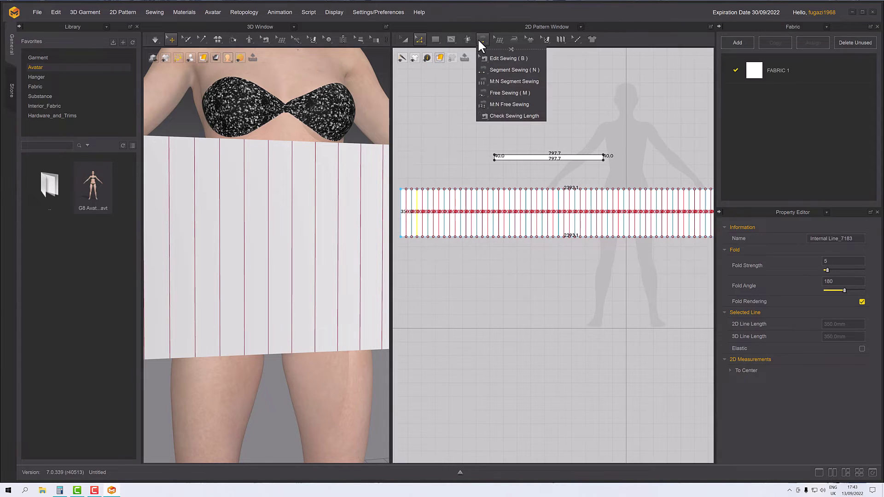
{"action": "left_click", "coordinate": [496, 69]}
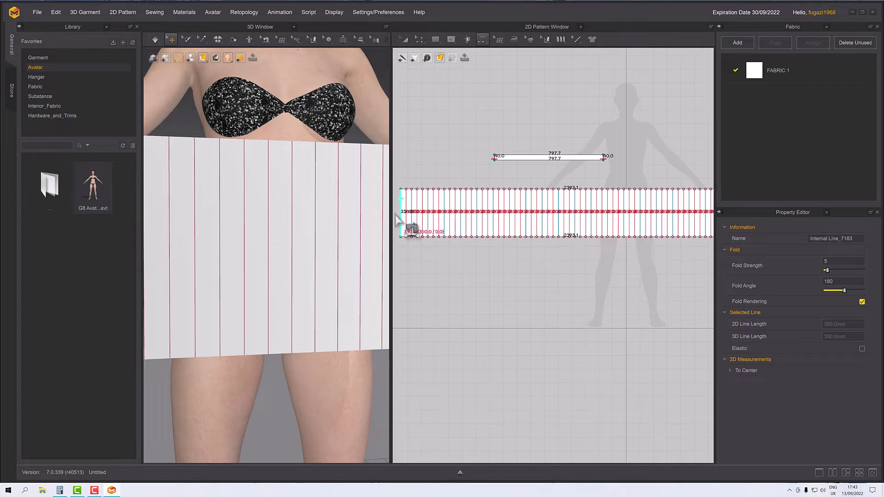
{"action": "left_click", "coordinate": [398, 212]}
{"action": "middle_click_drag", "start_coordinate": [502, 290], "coordinate": [369, 291]}
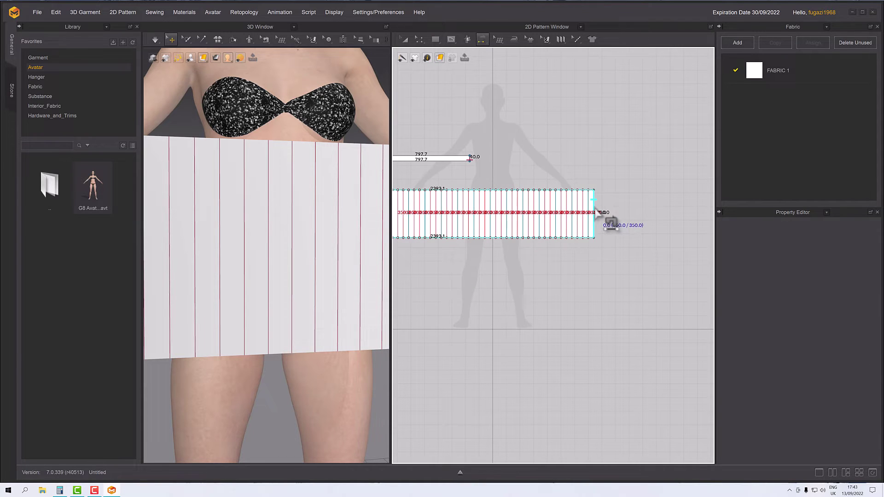
{"action": "left_click", "coordinate": [595, 212]}
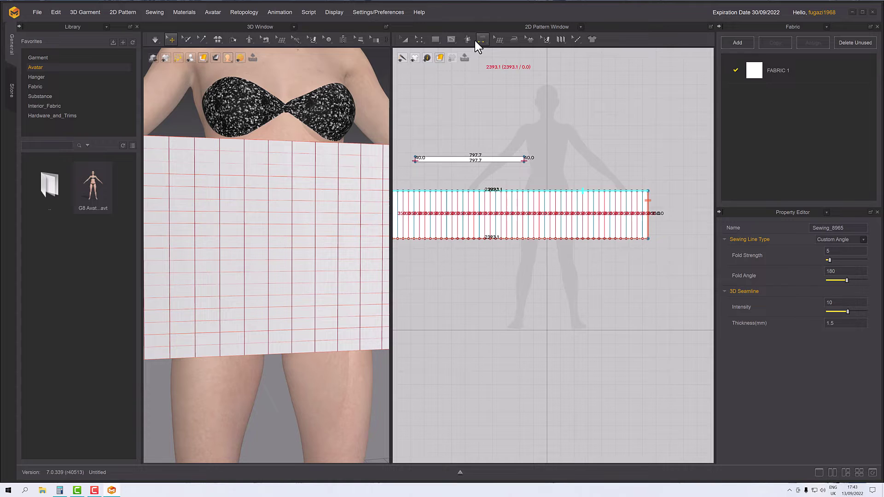
{"action": "middle_click_drag", "start_coordinate": [525, 94], "coordinate": [573, 104]}
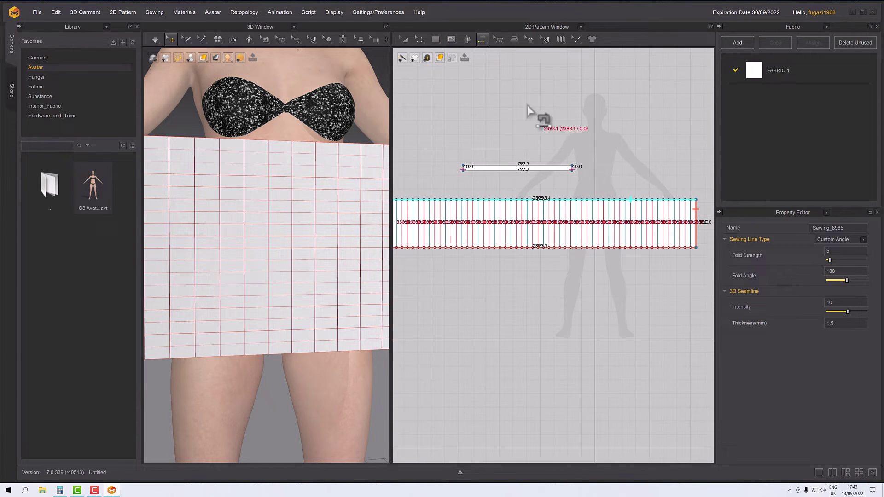
- Check the fold angles of the panel's last two internal lines and of the seam joining its short ends
{"action": "left_click", "coordinate": [420, 40]}
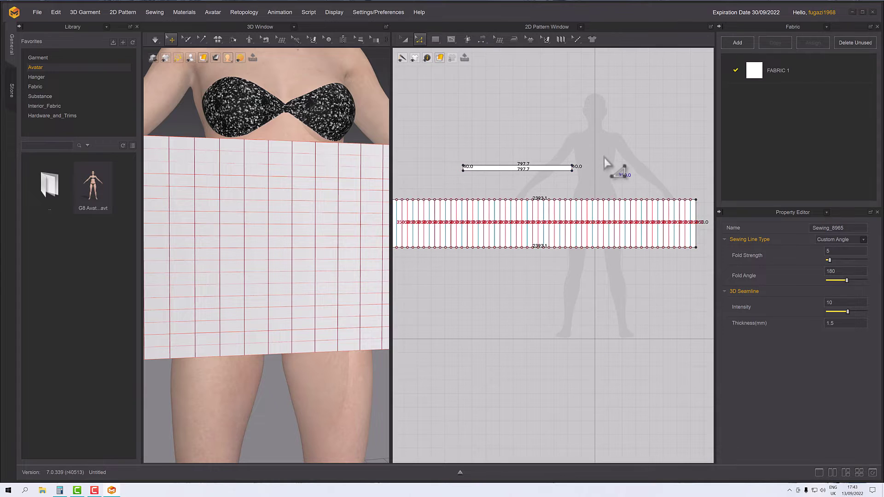
{"action": "middle_click_drag", "start_coordinate": [611, 158], "coordinate": [534, 119]}
{"action": "scroll", "coordinate": [644, 171], "scroll_direction": "up", "scroll_amount": 2}
{"action": "right_click_drag", "start_coordinate": [647, 176], "coordinate": [548, 132]}
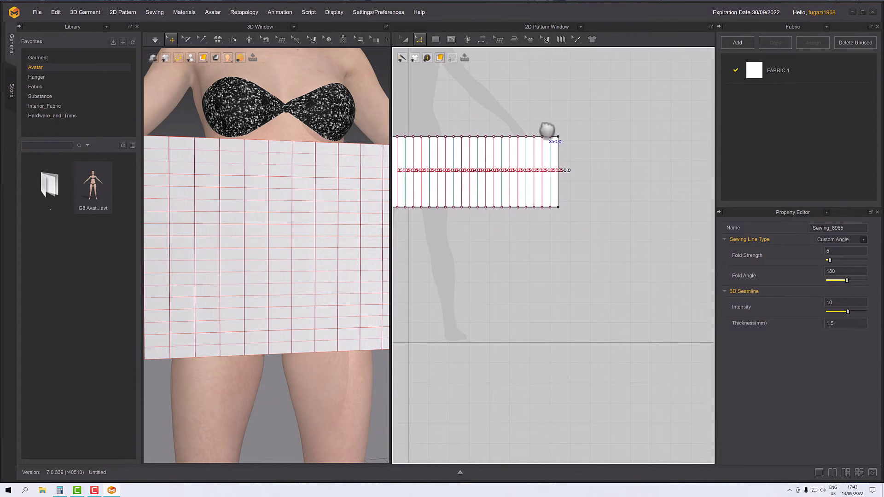
{"action": "left_click", "coordinate": [543, 158]}
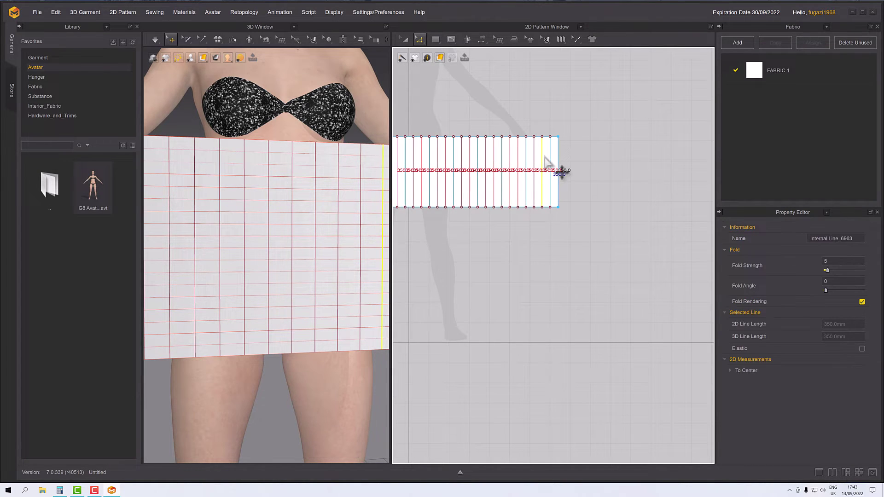
{"action": "left_click", "coordinate": [551, 157]}
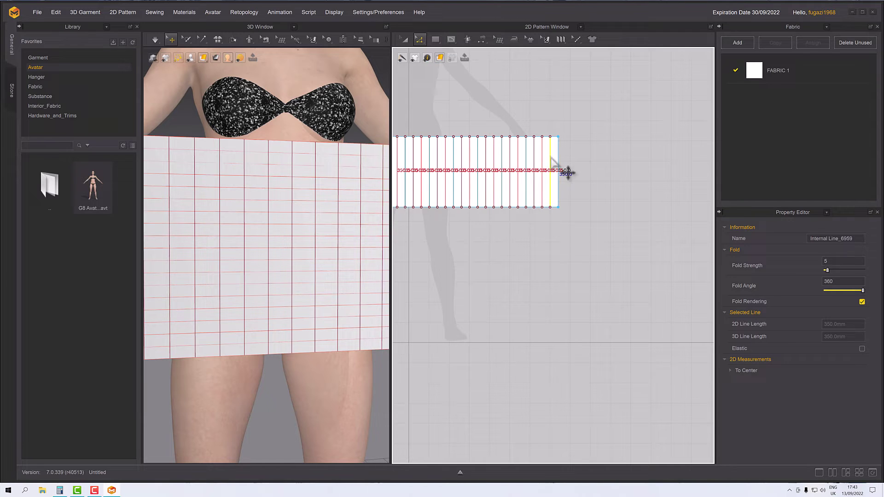
{"action": "left_click", "coordinate": [559, 158]}
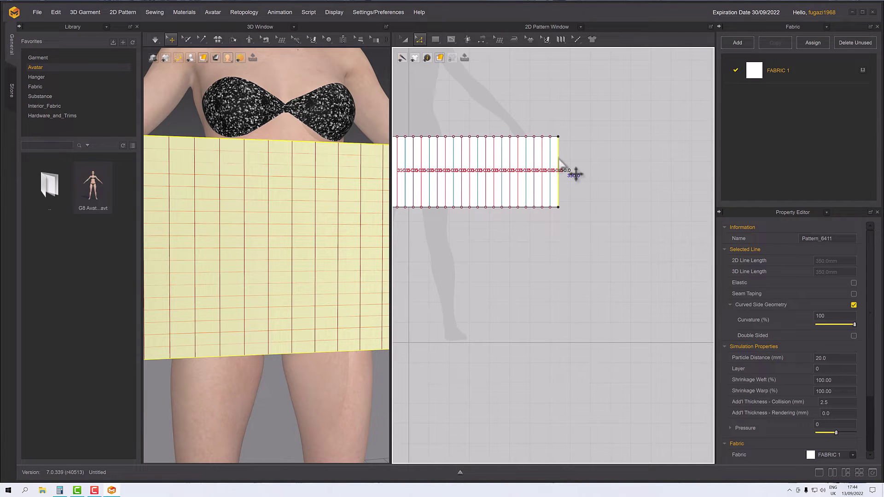
{"action": "left_click", "coordinate": [482, 40]}
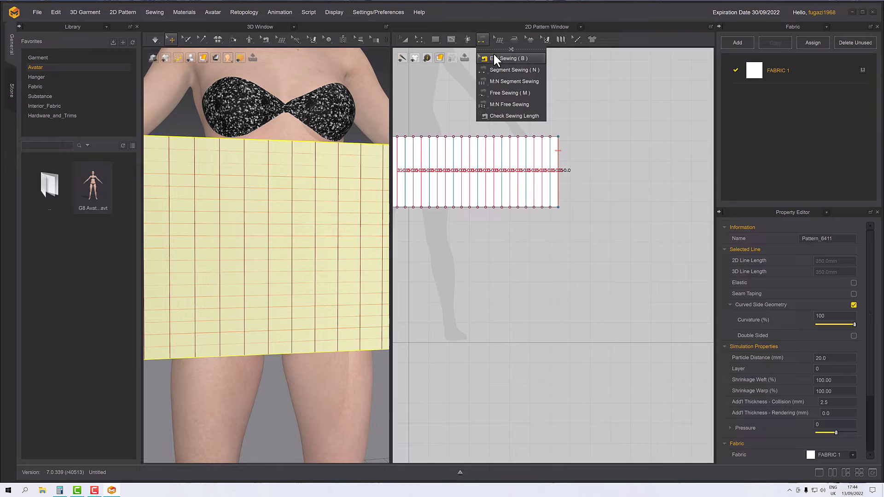
{"action": "left_click", "coordinate": [493, 57]}
{"action": "left_click", "coordinate": [559, 160]}
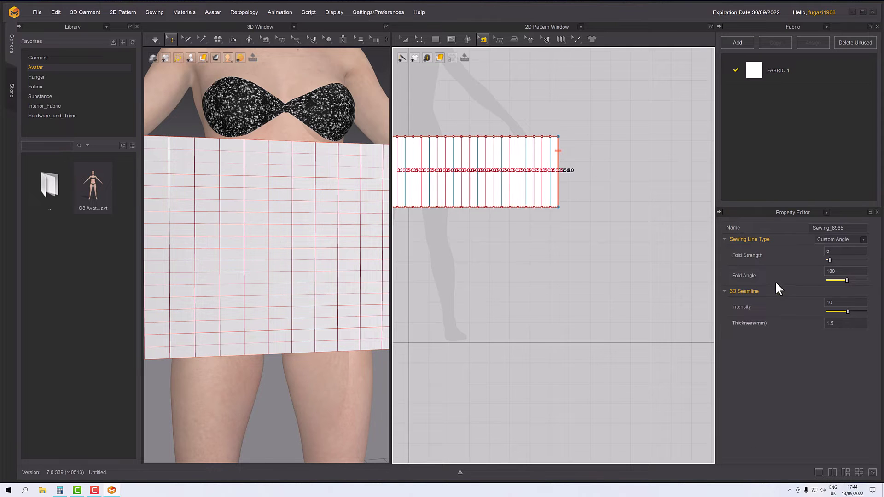
- Try to sew the waistband's lower edge to the pleated panel's upper edge with Pleats Sewing
{"action": "scroll", "coordinate": [336, 318], "scroll_direction": "down", "scroll_amount": 6}
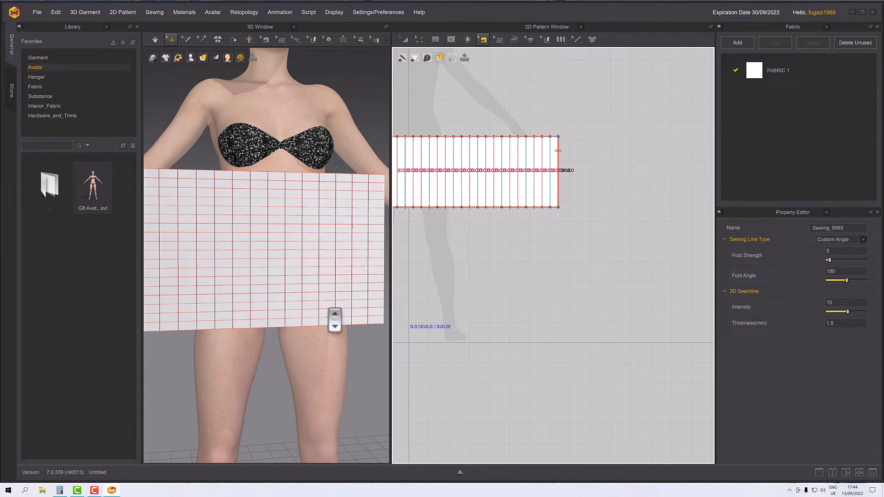
{"action": "scroll", "coordinate": [336, 318], "scroll_direction": "down", "scroll_amount": 2}
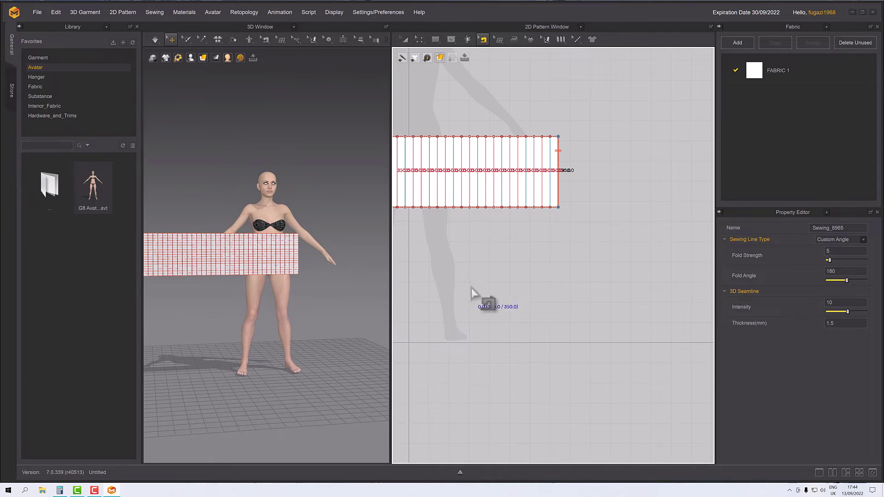
{"action": "scroll", "coordinate": [479, 297], "scroll_direction": "down", "scroll_amount": 4}
{"action": "scroll", "coordinate": [579, 346], "scroll_direction": "down", "scroll_amount": 3}
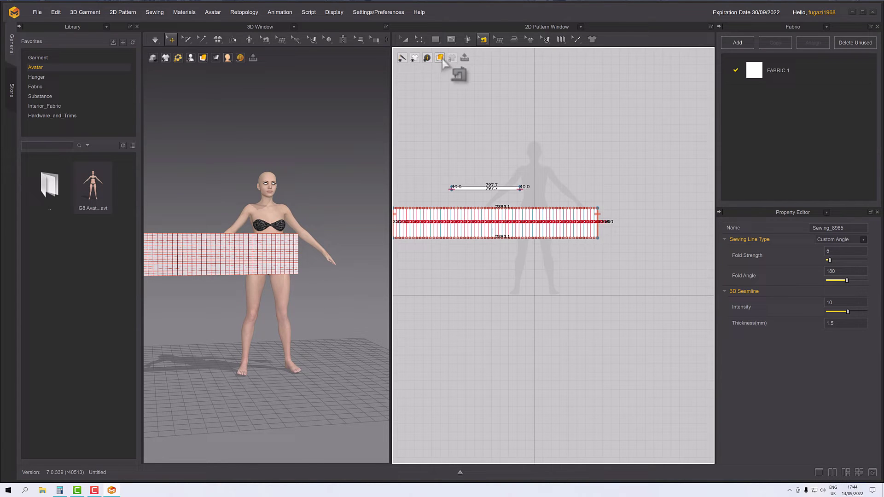
{"action": "left_click", "coordinate": [404, 39]}
{"action": "middle_click_drag", "start_coordinate": [523, 127], "coordinate": [602, 130]}
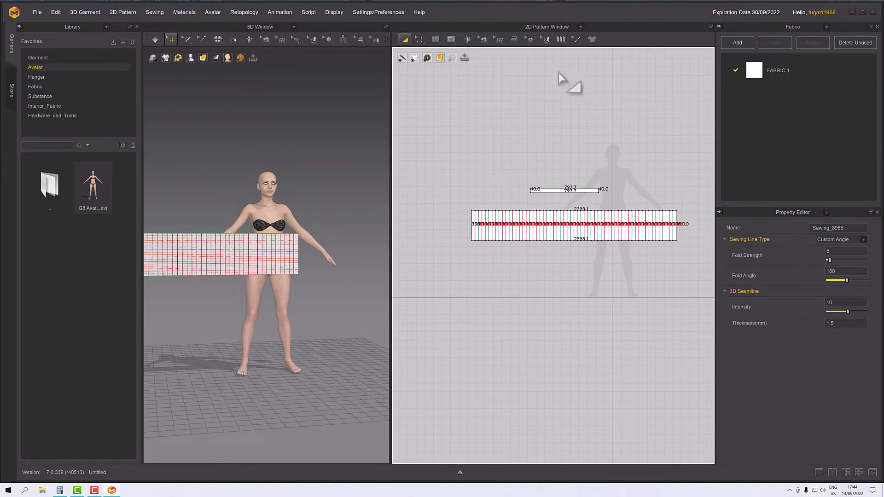
{"action": "left_click", "coordinate": [559, 39]}
{"action": "left_click", "coordinate": [578, 70]}
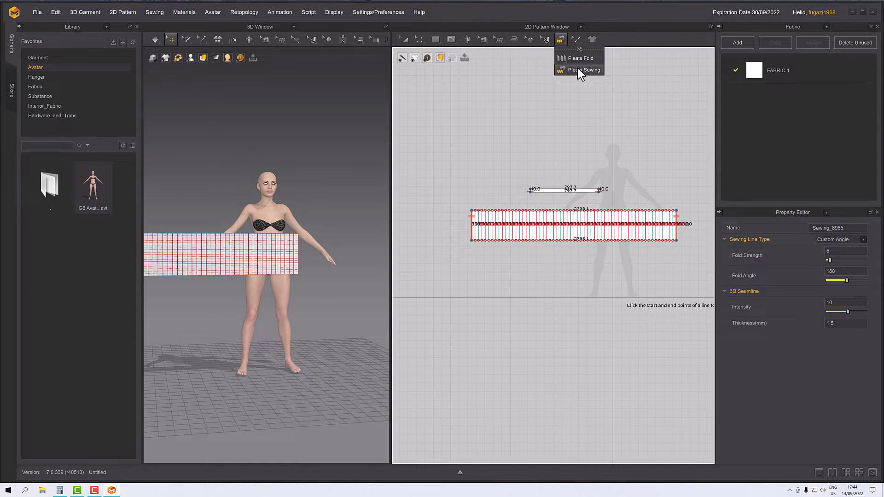
{"action": "scroll", "coordinate": [556, 202], "scroll_direction": "down", "scroll_amount": 3}
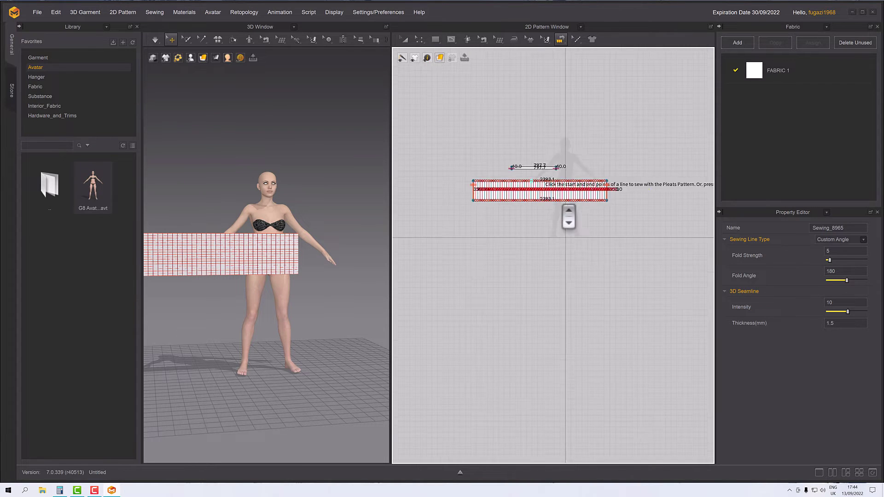
{"action": "scroll", "coordinate": [556, 202], "scroll_direction": "up", "scroll_amount": 4}
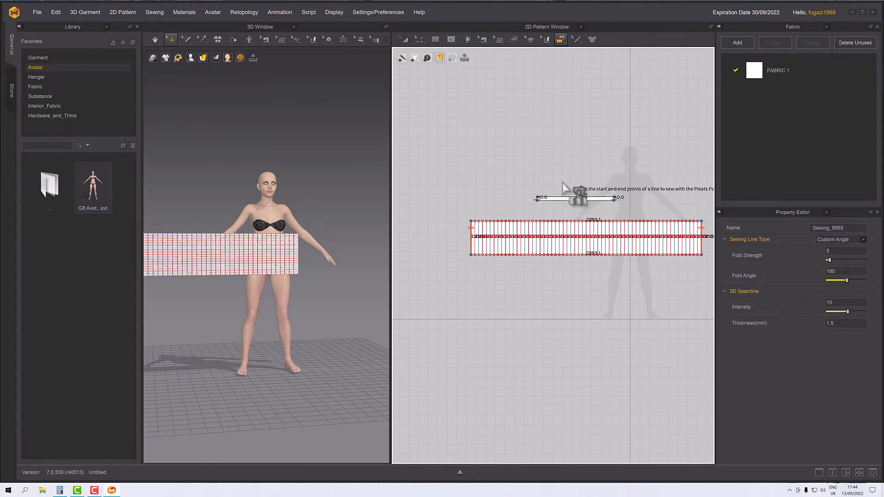
{"action": "left_click", "coordinate": [538, 202]}
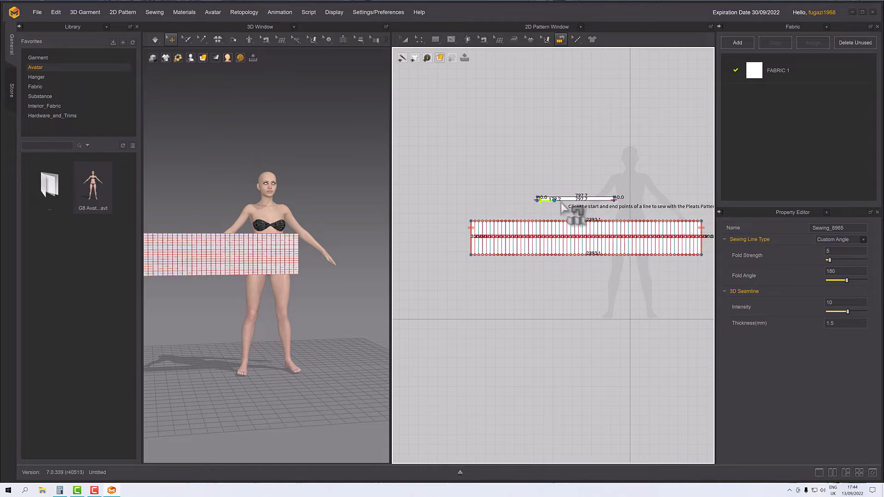
{"action": "left_click", "coordinate": [615, 202]}
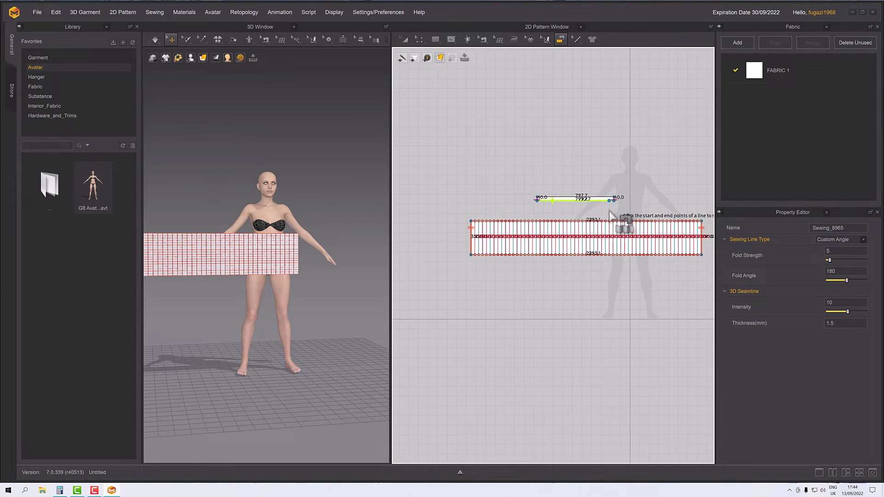
{"action": "left_click", "coordinate": [473, 223]}
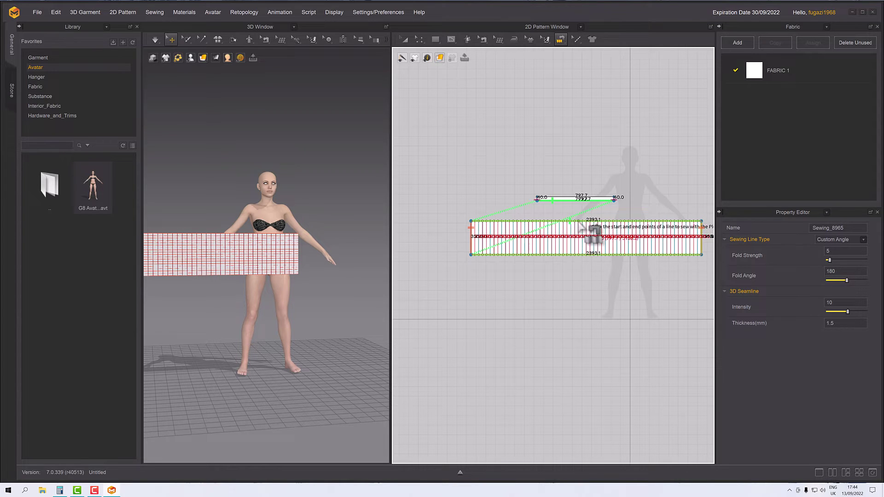
{"action": "left_click", "coordinate": [676, 226]}
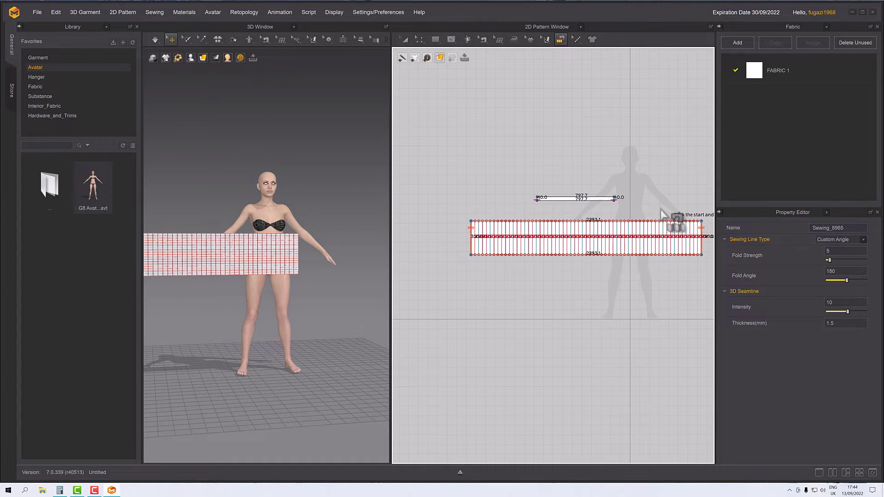
- Select the upper end points of all the large panel's internal lines and apply Extend/Trim & Add Point to the pattern outline
{"action": "middle_click_drag", "start_coordinate": [644, 193], "coordinate": [613, 164]}
{"action": "left_click", "coordinate": [419, 39]}
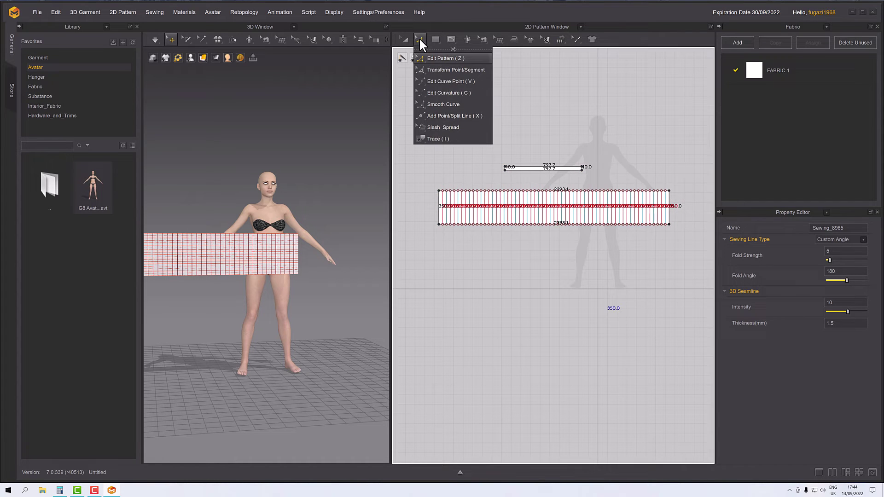
{"action": "left_click", "coordinate": [434, 57]}
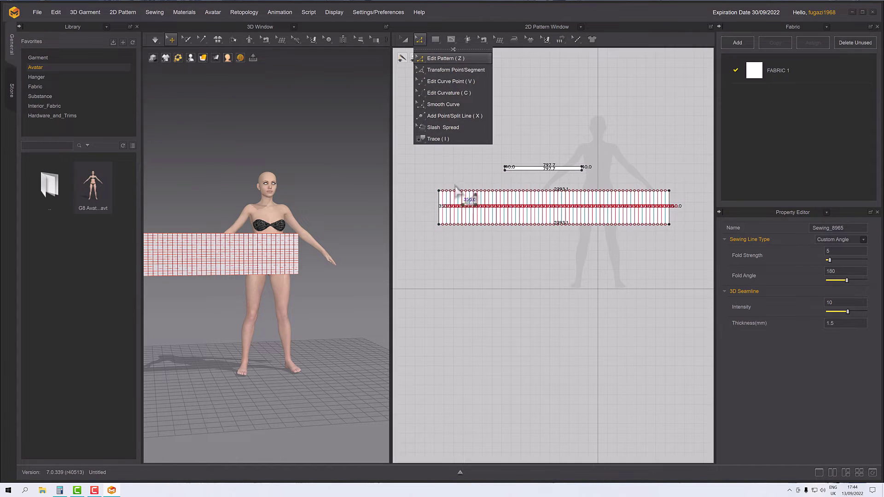
{"action": "scroll", "coordinate": [461, 197], "scroll_direction": "up", "scroll_amount": 4}
{"action": "scroll", "coordinate": [462, 198], "scroll_direction": "down", "scroll_amount": 5}
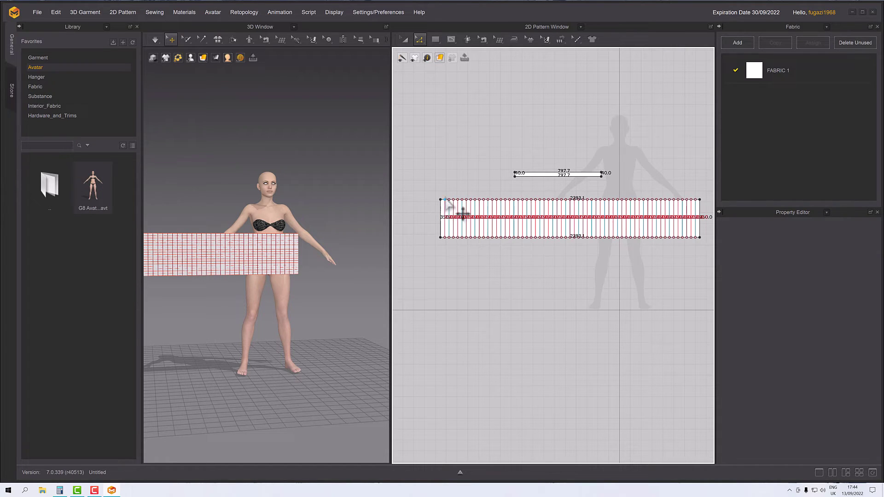
{"action": "left_click_drag", "start_coordinate": [443, 191], "coordinate": [699, 266]}
{"action": "left_click", "coordinate": [452, 183]}
{"action": "left_click_drag", "start_coordinate": [445, 195], "coordinate": [698, 210]}
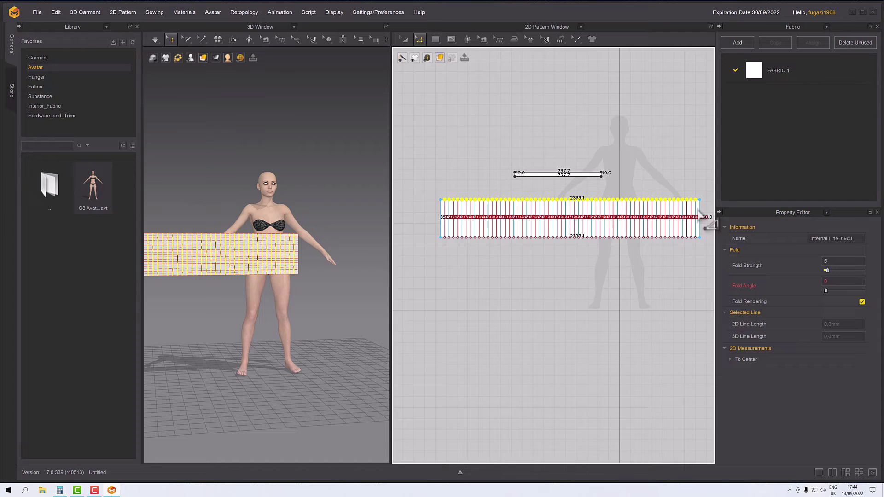
{"action": "scroll", "coordinate": [589, 249], "scroll_direction": "up", "scroll_amount": 4}
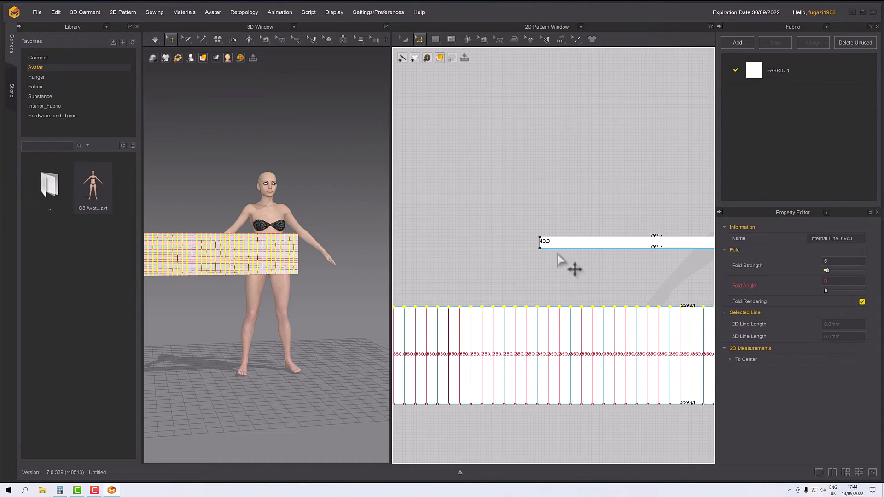
{"action": "right_click", "coordinate": [505, 309]}
{"action": "mouse_move", "coordinate": [532, 332]}
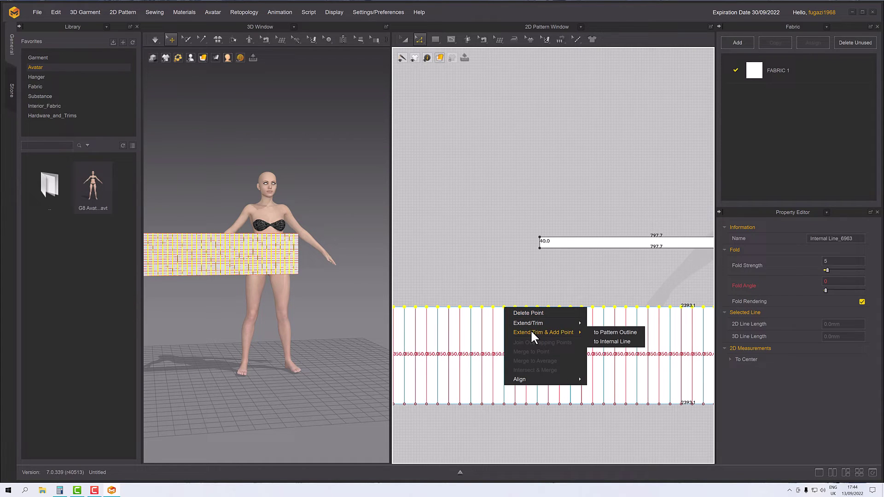
{"action": "left_click", "coordinate": [593, 330]}
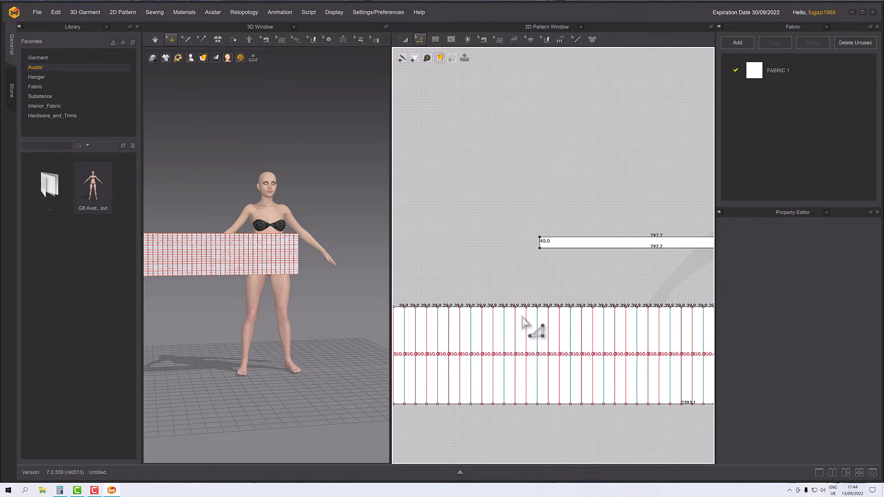
- Sew the waistband's full lower edge to the panel's full upper edge with Pleats Sewing
{"action": "scroll", "coordinate": [516, 285], "scroll_direction": "down", "scroll_amount": 5}
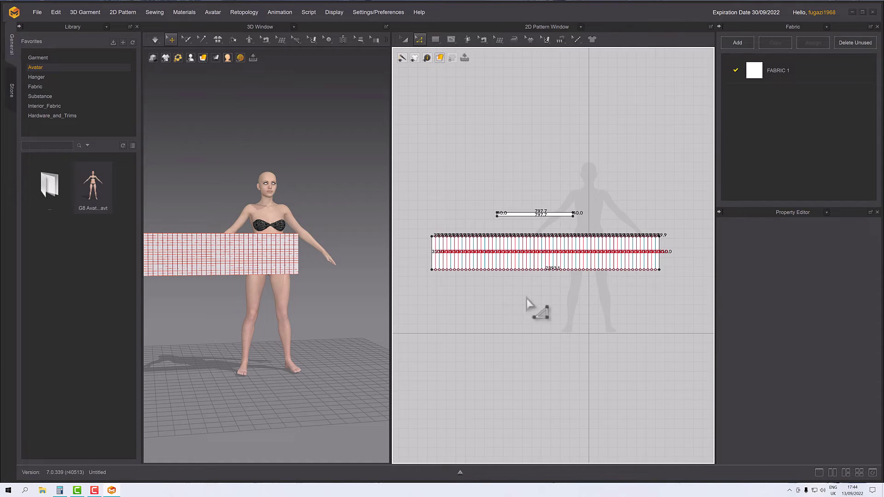
{"action": "left_click", "coordinate": [560, 40]}
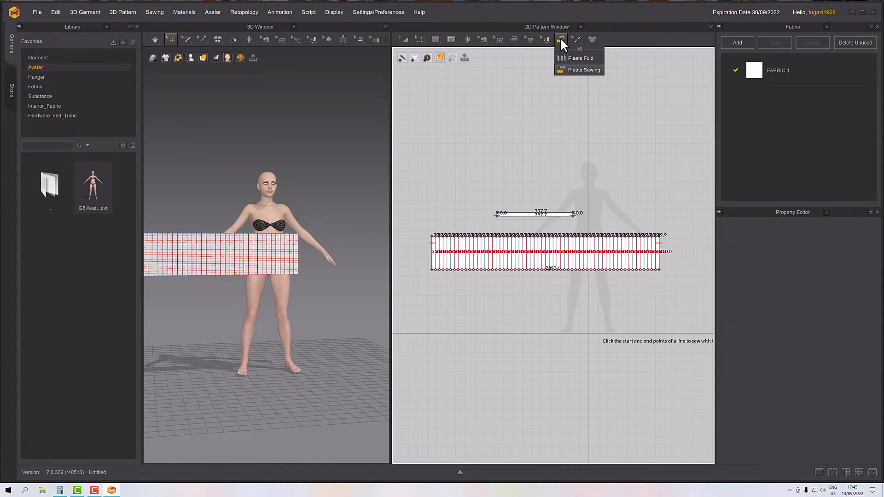
{"action": "left_click", "coordinate": [570, 70]}
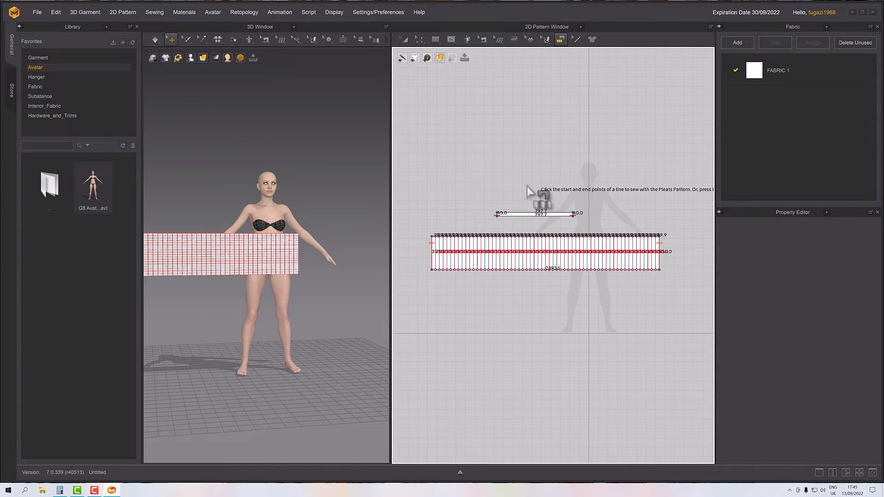
{"action": "left_click", "coordinate": [497, 217]}
{"action": "left_click", "coordinate": [570, 218]}
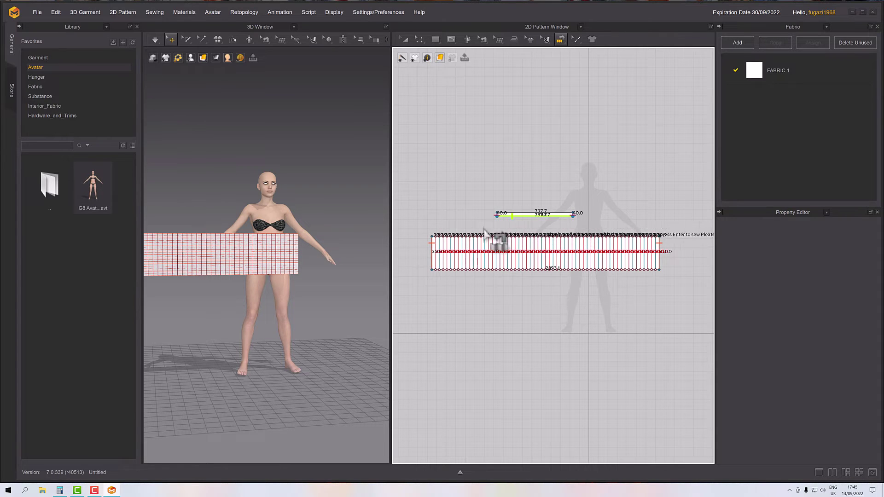
{"action": "left_click", "coordinate": [435, 237]}
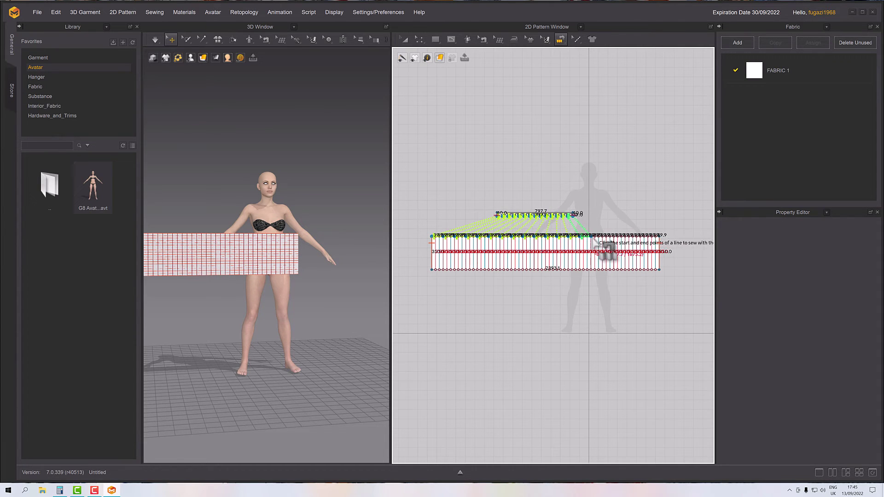
{"action": "left_click", "coordinate": [660, 236]}
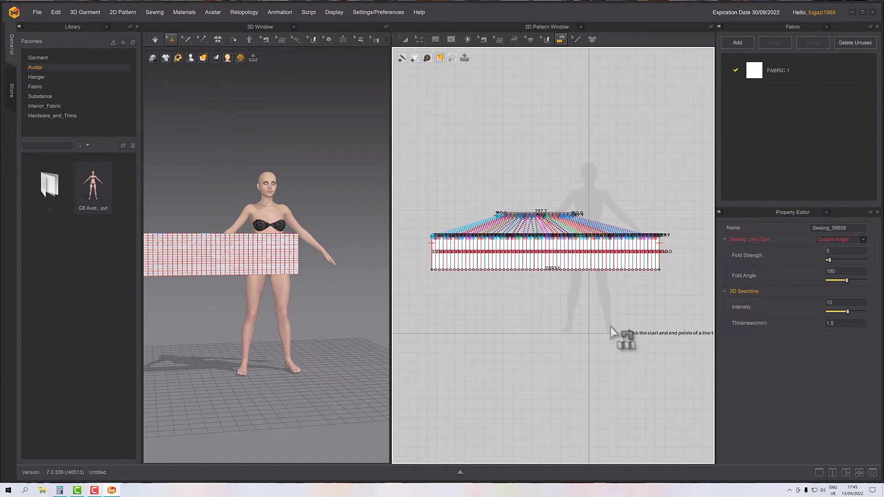
- Examine with Edit Sewing the seam that joins the third-to-last segment of the panel's upper edge to the waistband
{"action": "scroll", "coordinate": [623, 332], "scroll_direction": "up", "scroll_amount": 3}
{"action": "middle_click_drag", "start_coordinate": [619, 330], "coordinate": [450, 336]}
{"action": "scroll", "coordinate": [450, 335], "scroll_direction": "up", "scroll_amount": 2}
{"action": "scroll", "coordinate": [564, 318], "scroll_direction": "up", "scroll_amount": 5}
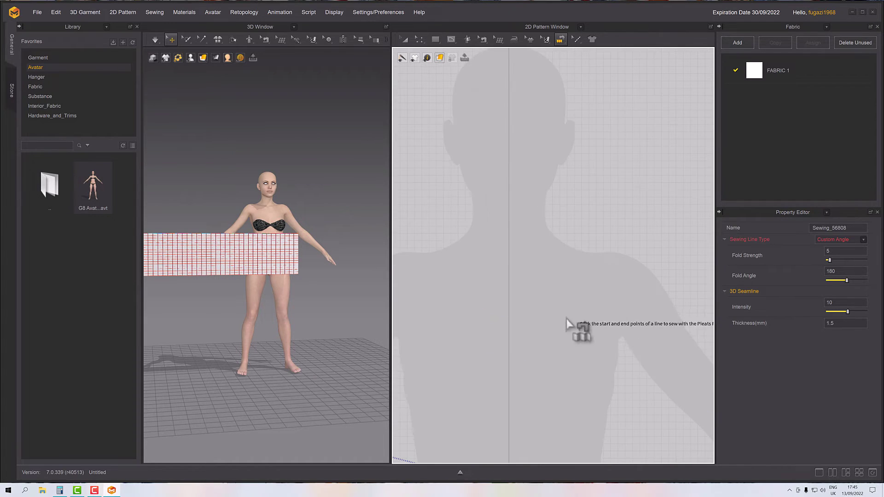
{"action": "middle_click_drag", "start_coordinate": [567, 318], "coordinate": [432, 32]}
{"action": "middle_click_drag", "start_coordinate": [542, 139], "coordinate": [358, 87]}
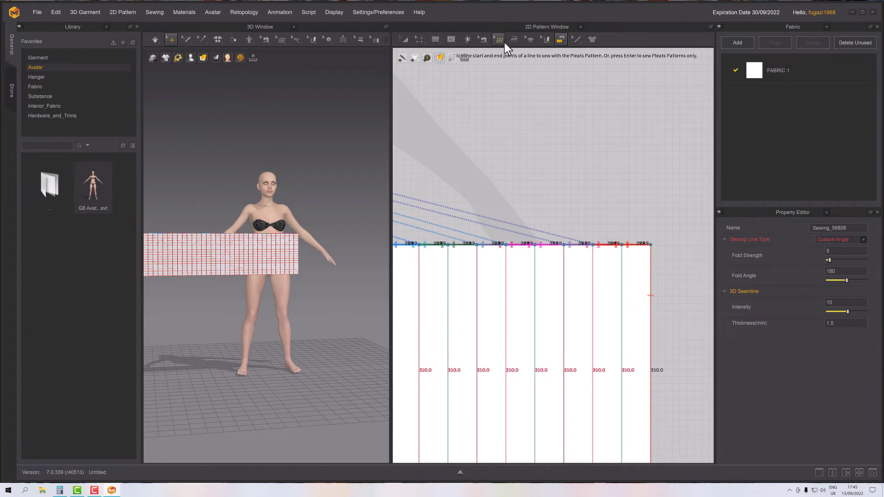
{"action": "left_click", "coordinate": [483, 38]}
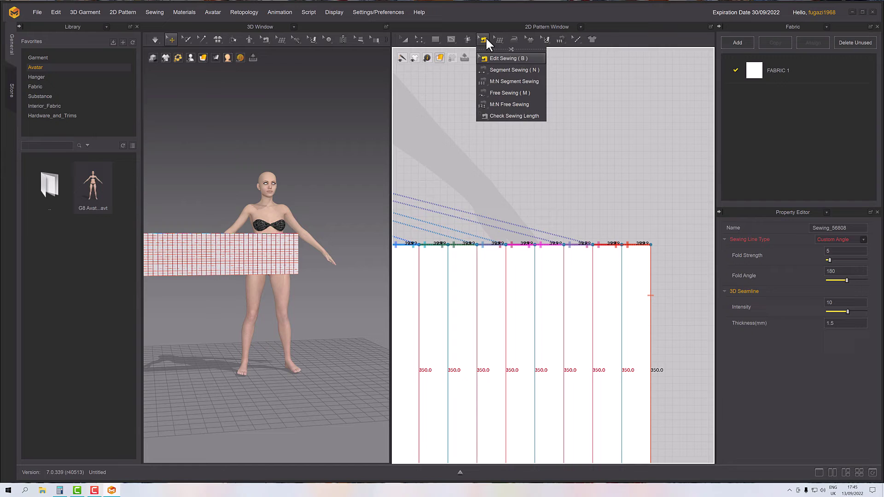
{"action": "left_click", "coordinate": [574, 185]}
{"action": "left_click", "coordinate": [582, 245]}
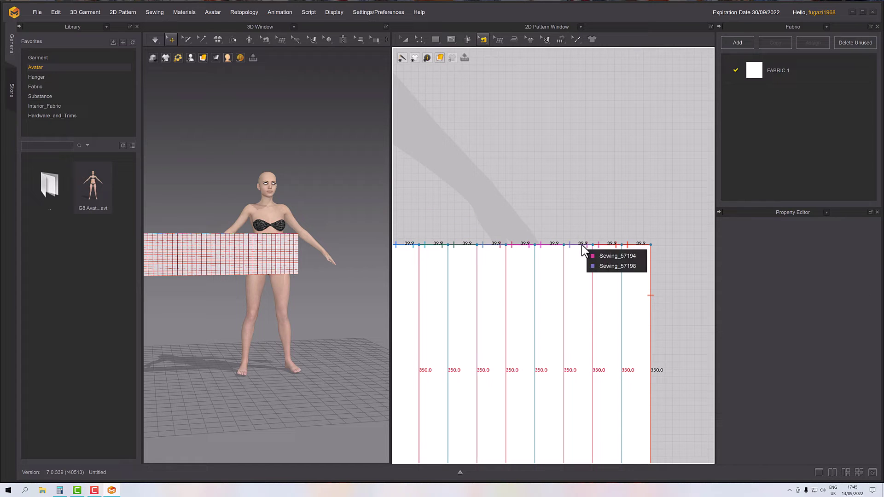
{"action": "left_click", "coordinate": [599, 266]}
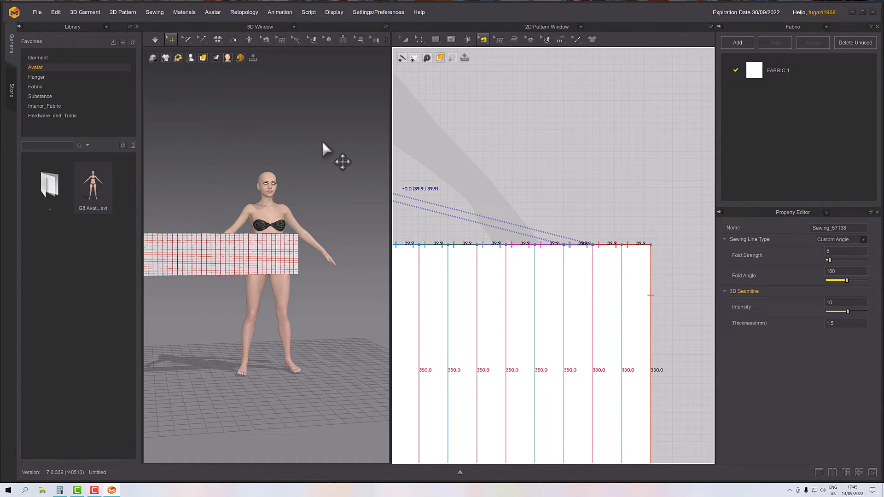
- Check the sewing line types of the two seams between neighbouring pleat segments at the end of the panel's upper edge
{"action": "left_click", "coordinate": [603, 243]}
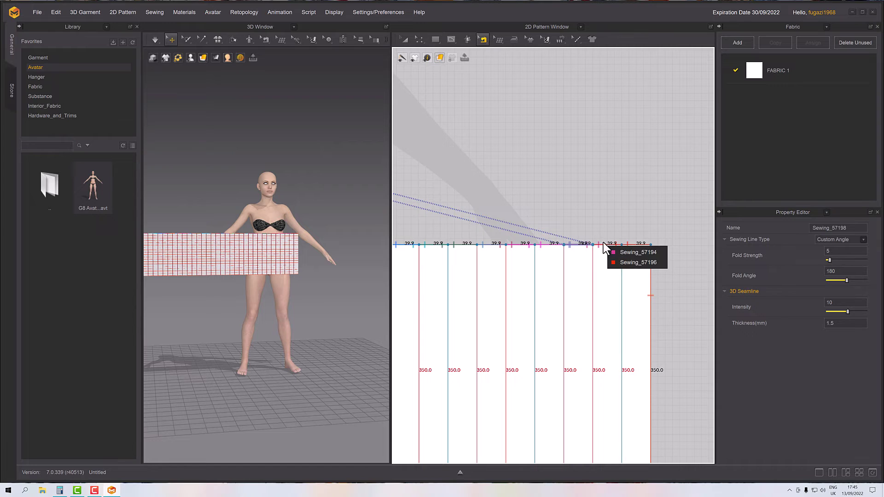
{"action": "left_click", "coordinate": [638, 262]}
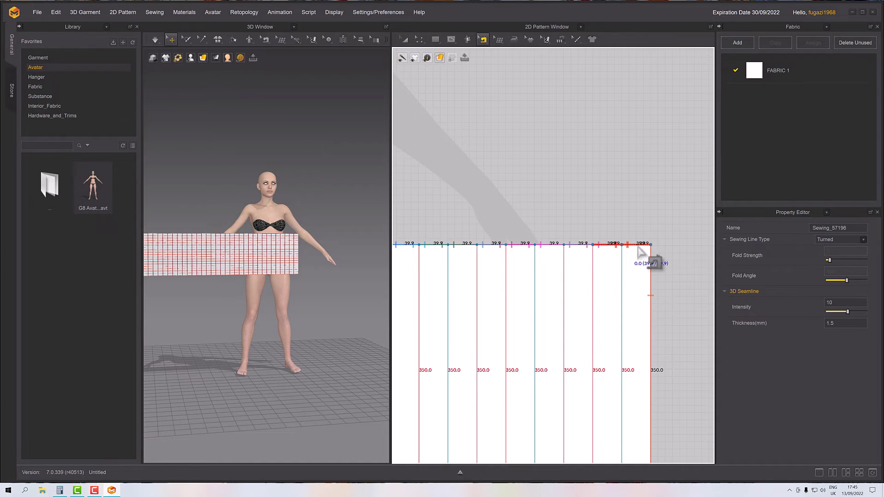
{"action": "right_click", "coordinate": [601, 246]}
{"action": "left_click", "coordinate": [590, 224]}
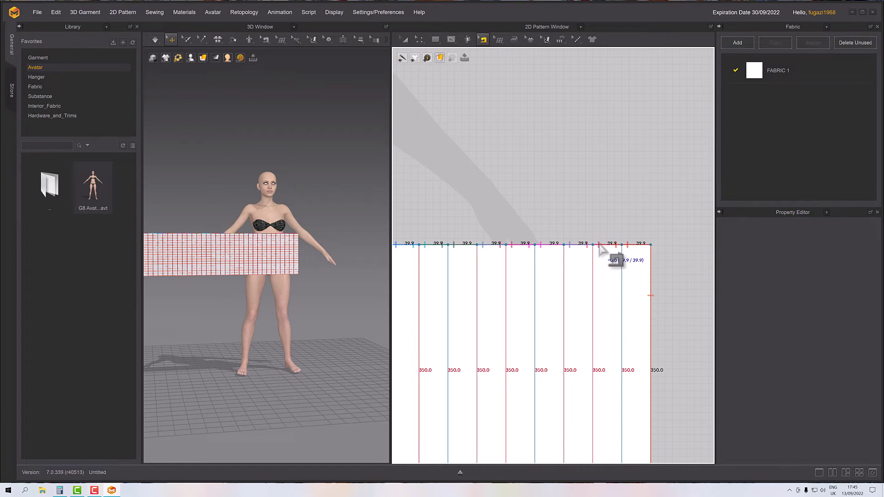
{"action": "left_click", "coordinate": [601, 246]}
{"action": "left_click", "coordinate": [615, 251]}
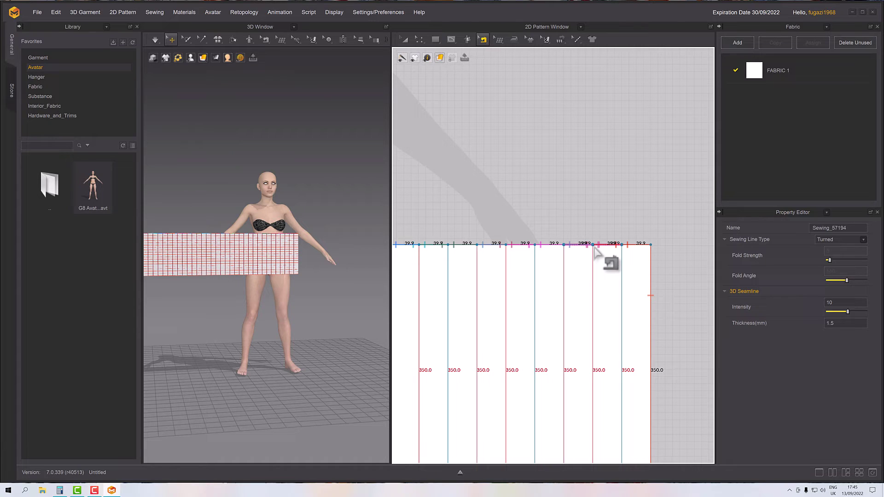
- Move the pleated panel clear of the avatar and wrap it around the hips at the Leg_Skirt_Front arrangement point
{"action": "scroll", "coordinate": [304, 288], "scroll_direction": "down", "scroll_amount": 3}
{"action": "left_click", "coordinate": [322, 284]}
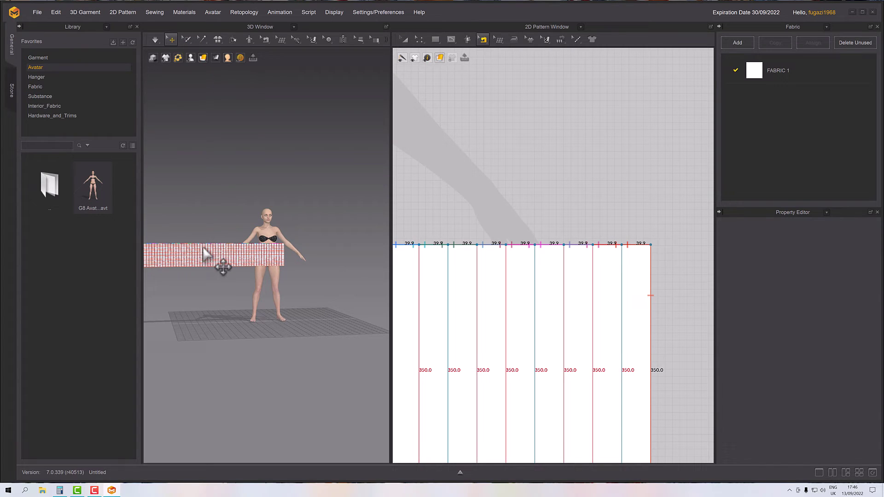
{"action": "left_click", "coordinate": [217, 260]}
{"action": "right_click_drag", "start_coordinate": [284, 236], "coordinate": [256, 246]}
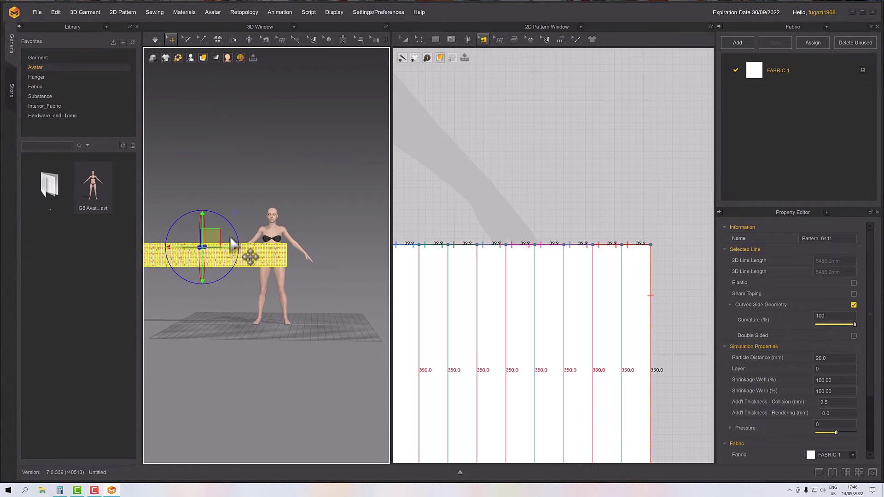
{"action": "left_click_drag", "start_coordinate": [217, 235], "coordinate": [211, 176]}
{"action": "scroll", "coordinate": [287, 276], "scroll_direction": "down", "scroll_amount": 2}
{"action": "scroll", "coordinate": [286, 277], "scroll_direction": "up", "scroll_amount": 6}
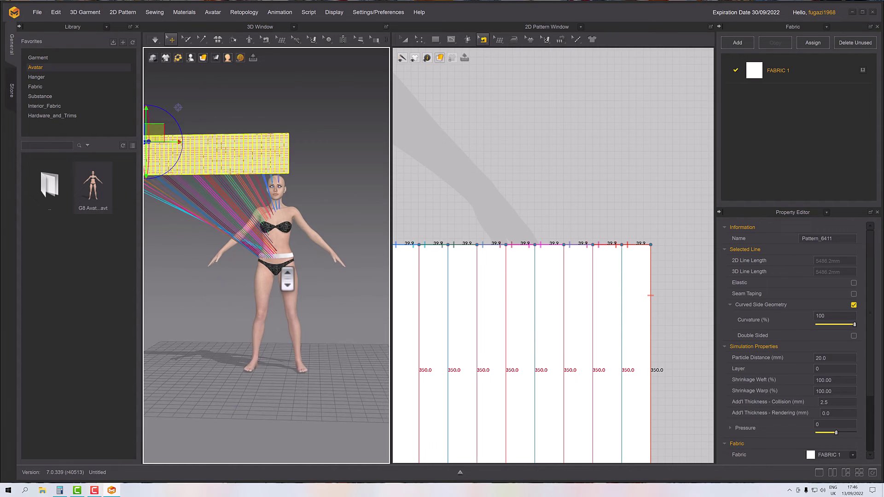
{"action": "key", "text": "shift+f"}
{"action": "right_click_drag", "start_coordinate": [274, 289], "coordinate": [292, 297]}
{"action": "left_click", "coordinate": [289, 302]}
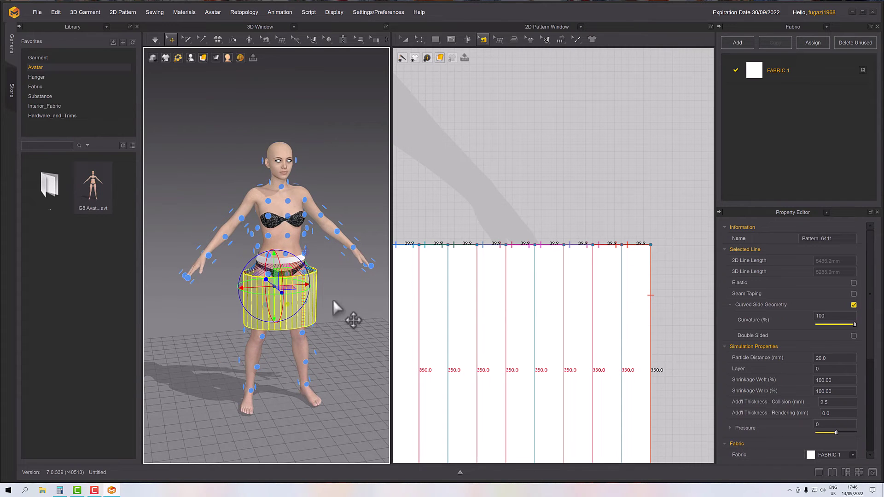
- Set the wrapped panel's arrangement offset to 100 so it stands farther away from the body
{"action": "mouse_move", "coordinate": [333, 300]}
{"action": "right_mouse_down"}
{"action": "mouse_move", "coordinate": [326, 292]}
{"action": "mouse_move", "coordinate": [325, 303]}
{"action": "right_mouse_up"}
{"action": "scroll", "coordinate": [324, 302], "scroll_direction": "down", "scroll_amount": 3}
{"action": "scroll", "coordinate": [806, 321], "scroll_direction": "down", "scroll_amount": 4}
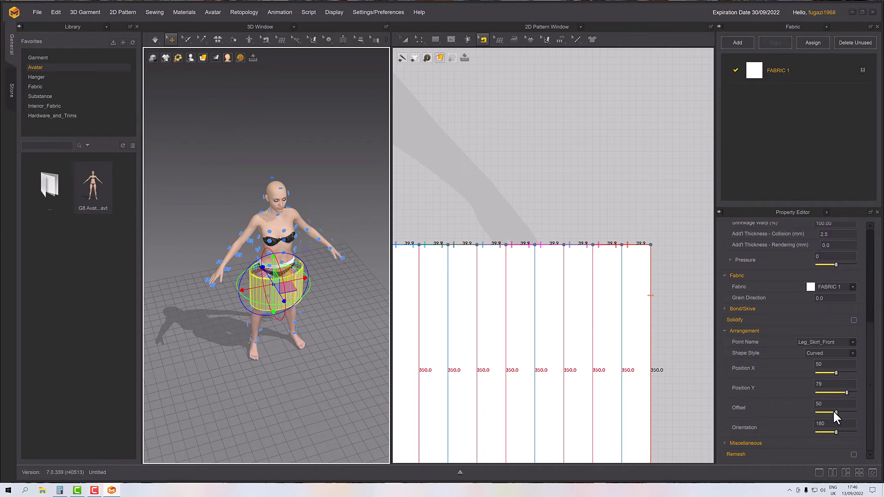
{"action": "left_click_drag", "start_coordinate": [834, 411], "coordinate": [859, 413]}
{"action": "scroll", "coordinate": [379, 355], "scroll_direction": "up", "scroll_amount": 2}
{"action": "scroll", "coordinate": [351, 375], "scroll_direction": "down", "scroll_amount": 5}
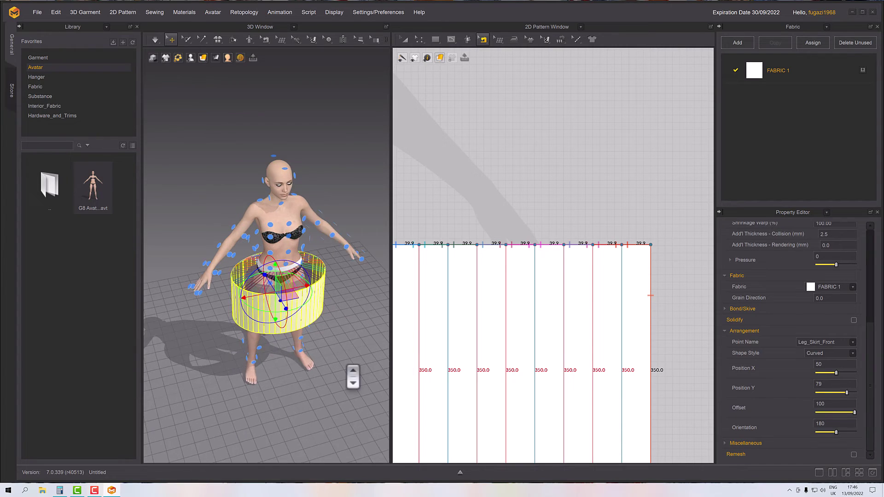
- Freeze the waistband pattern on the avatar
{"action": "right_click_drag", "start_coordinate": [342, 367], "coordinate": [322, 373]}
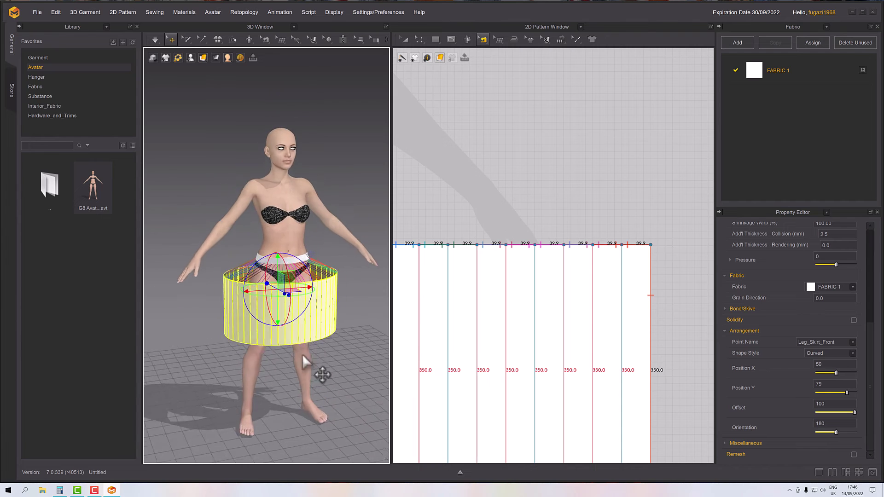
{"action": "scroll", "coordinate": [311, 365], "scroll_direction": "up", "scroll_amount": 3}
{"action": "middle_click_drag", "start_coordinate": [314, 354], "coordinate": [292, 357]}
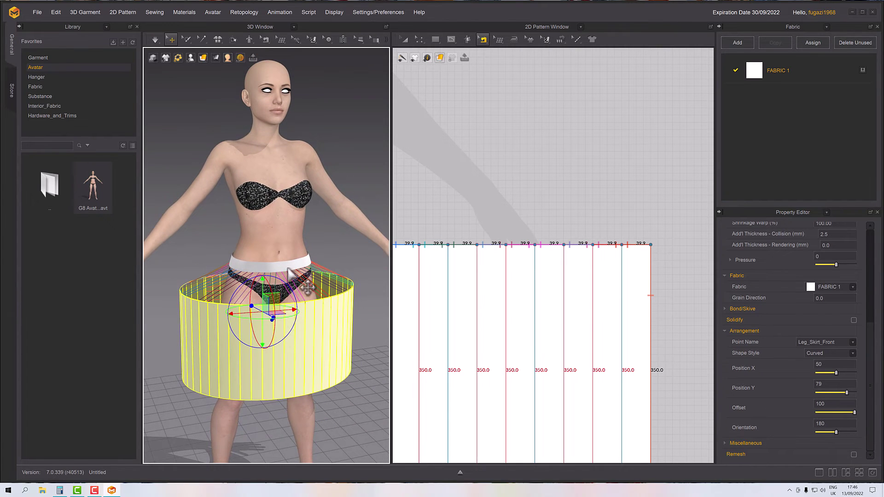
{"action": "left_click", "coordinate": [278, 266]}
{"action": "right_click", "coordinate": [275, 262]}
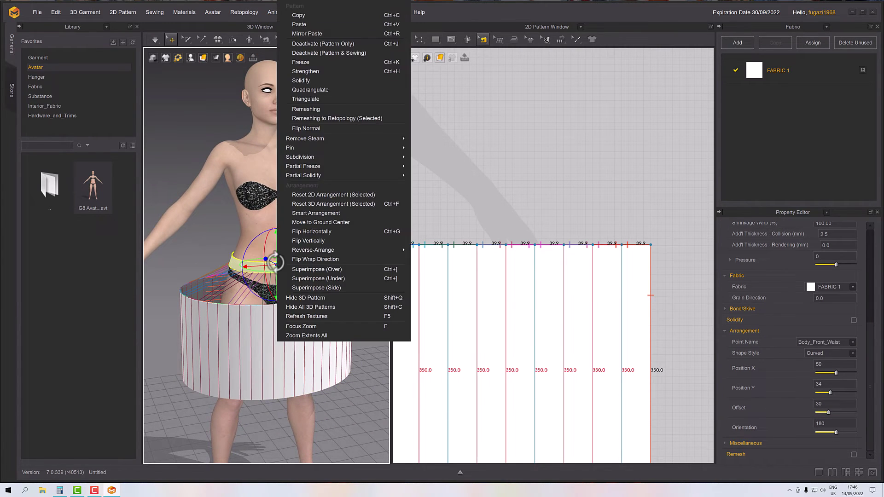
{"action": "left_click", "coordinate": [322, 62]}
- Simulate the garment and pull the pleated panel's cloth at the back and side to settle the pleats
{"action": "mouse_move", "coordinate": [332, 230]}
{"action": "right_mouse_down"}
{"action": "mouse_move", "coordinate": [335, 248]}
{"action": "mouse_move", "coordinate": [329, 238]}
{"action": "right_mouse_up"}
{"action": "key", "text": "space"}
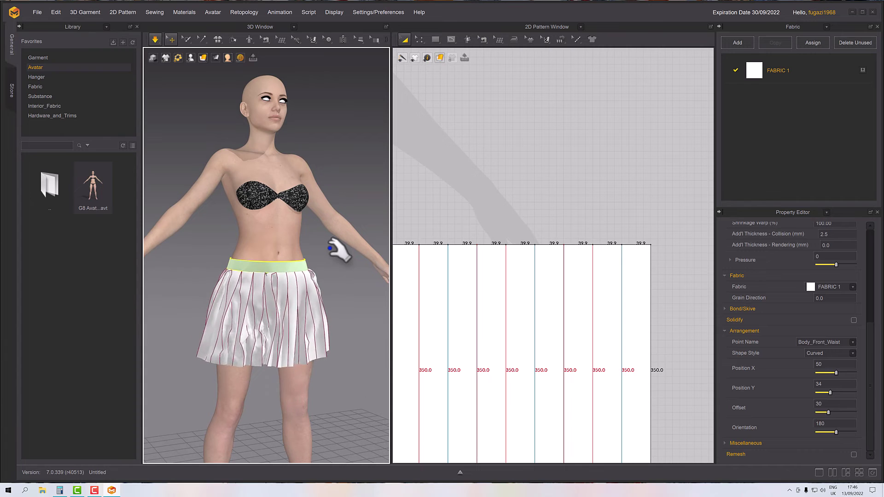
{"action": "right_click_drag", "start_coordinate": [340, 251], "coordinate": [408, 255]}
{"action": "left_click_drag", "start_coordinate": [281, 334], "coordinate": [266, 343]}
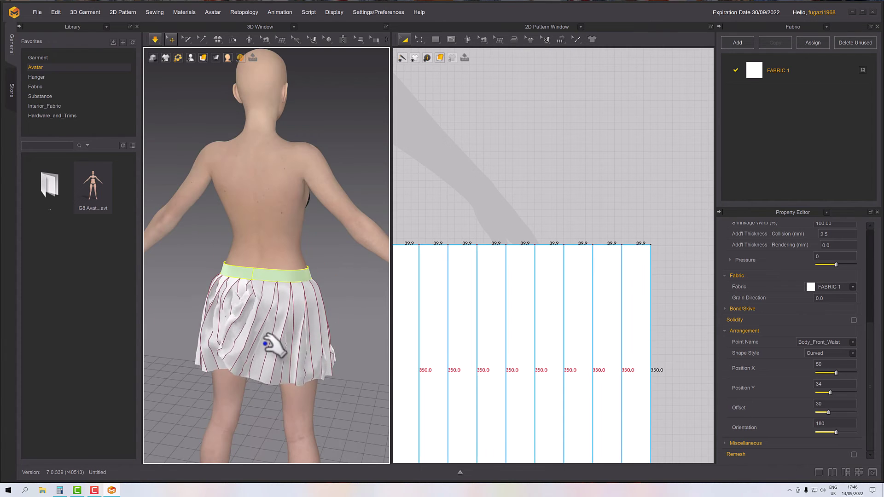
{"action": "right_click_drag", "start_coordinate": [272, 342], "coordinate": [308, 332]}
{"action": "left_click_drag", "start_coordinate": [308, 331], "coordinate": [369, 391]}
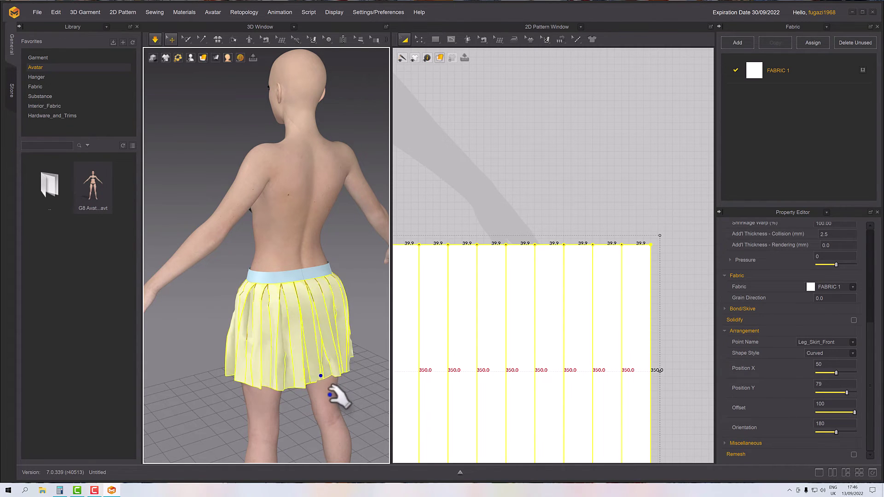
{"action": "right_click_drag", "start_coordinate": [332, 395], "coordinate": [308, 369]}
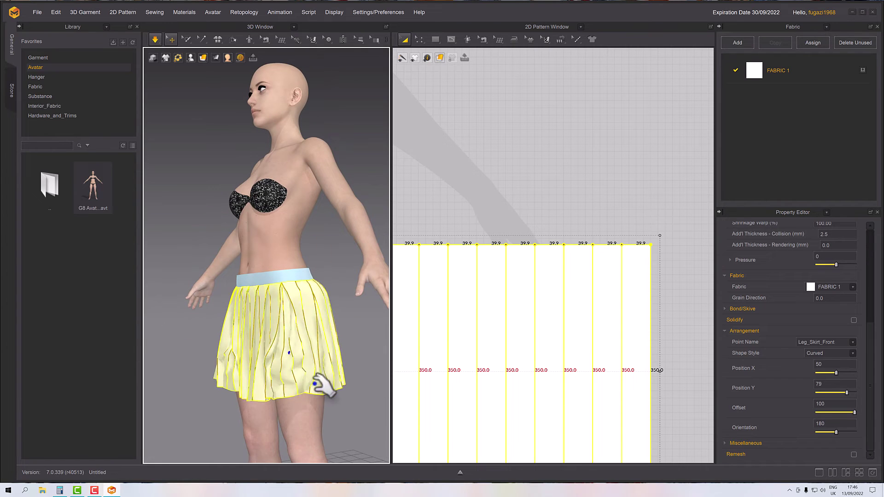
- Pull the pleated panel's cloth at the front hem and side during simulation to straighten the pleats
{"action": "right_click_drag", "start_coordinate": [322, 400], "coordinate": [340, 396]}
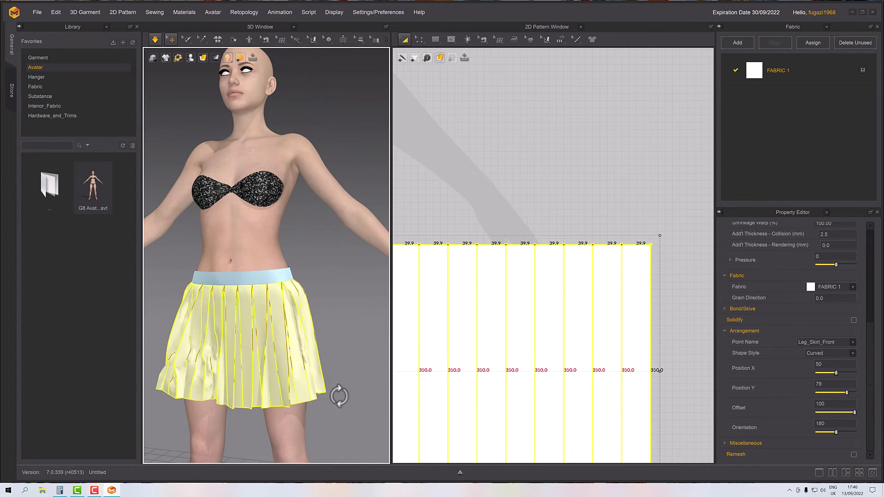
{"action": "left_click_drag", "start_coordinate": [207, 391], "coordinate": [233, 415]}
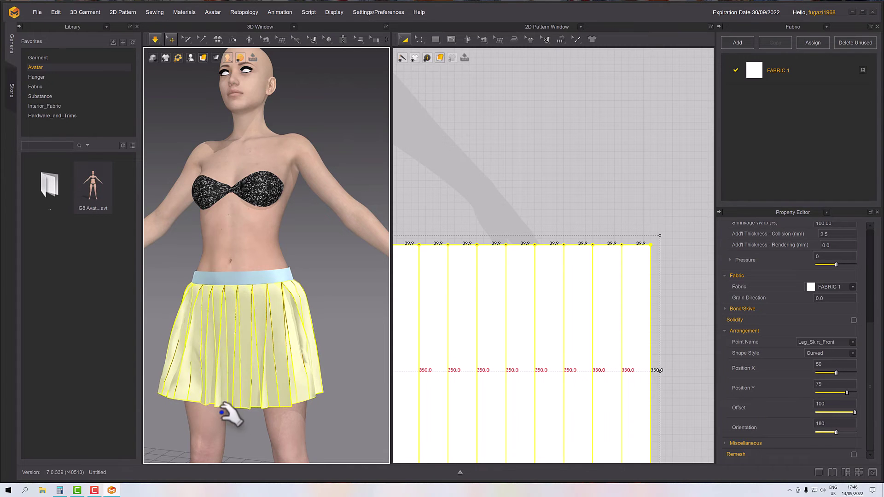
{"action": "right_click_drag", "start_coordinate": [233, 414], "coordinate": [294, 378]}
{"action": "scroll", "coordinate": [292, 391], "scroll_direction": "down", "scroll_amount": 1}
{"action": "middle_click_drag", "start_coordinate": [295, 349], "coordinate": [258, 295]}
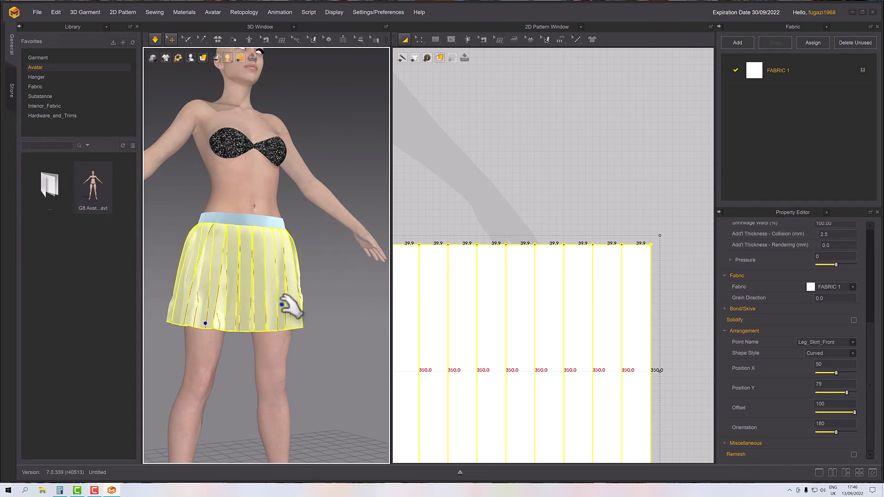
{"action": "right_click_drag", "start_coordinate": [286, 304], "coordinate": [262, 304]}
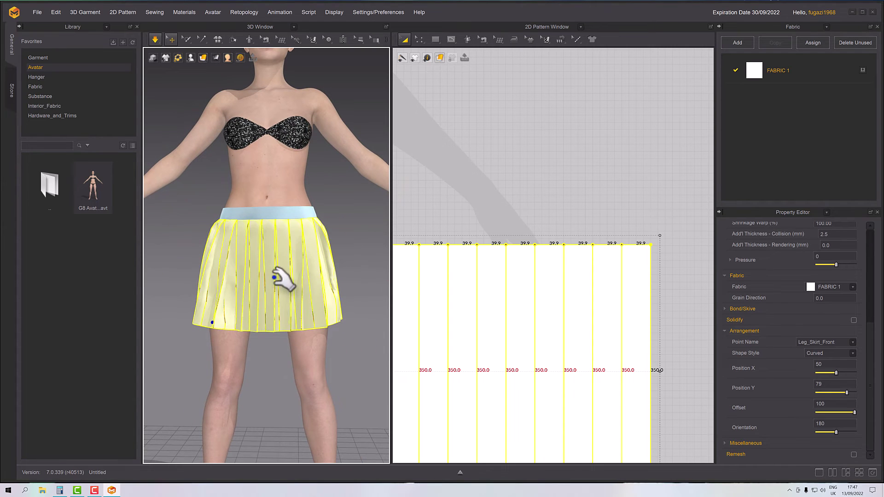
{"action": "scroll", "coordinate": [278, 284], "scroll_direction": "up", "scroll_amount": 5}
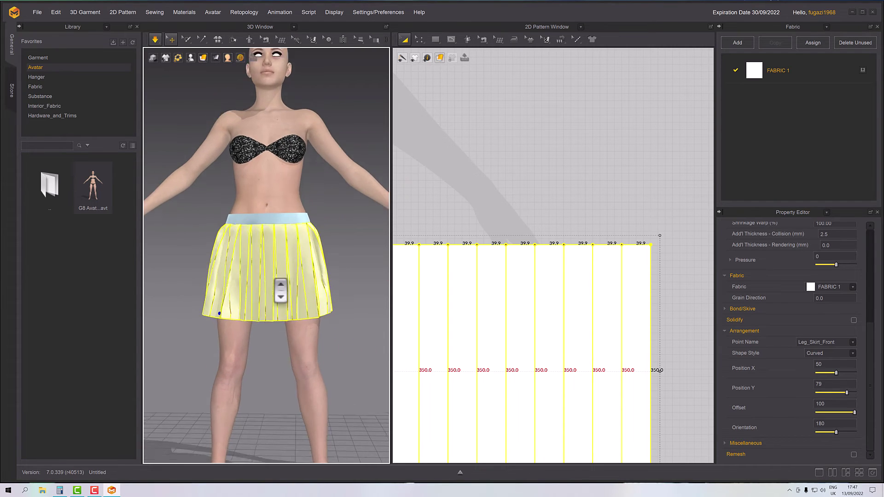
{"action": "right_click_drag", "start_coordinate": [280, 290], "coordinate": [292, 282]}
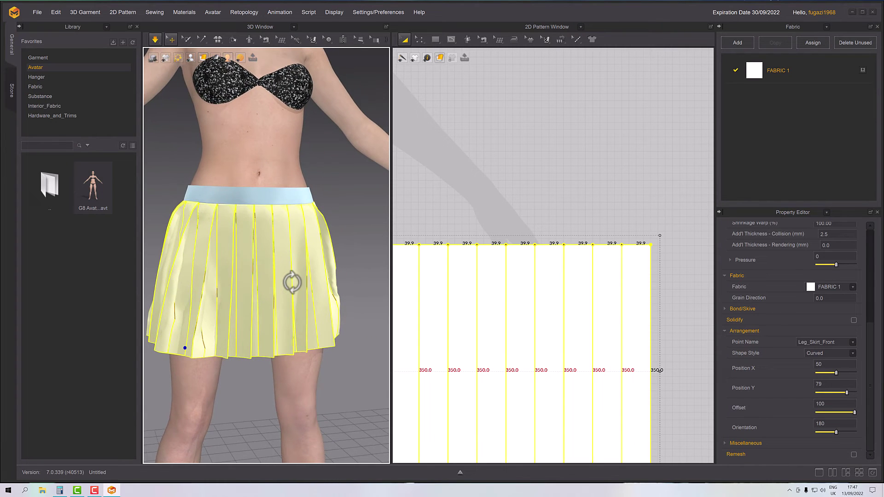
- Unfreeze the waistband pattern on the avatar
{"action": "left_click", "coordinate": [249, 197]}
{"action": "right_click_drag", "start_coordinate": [249, 197], "coordinate": [249, 198]}
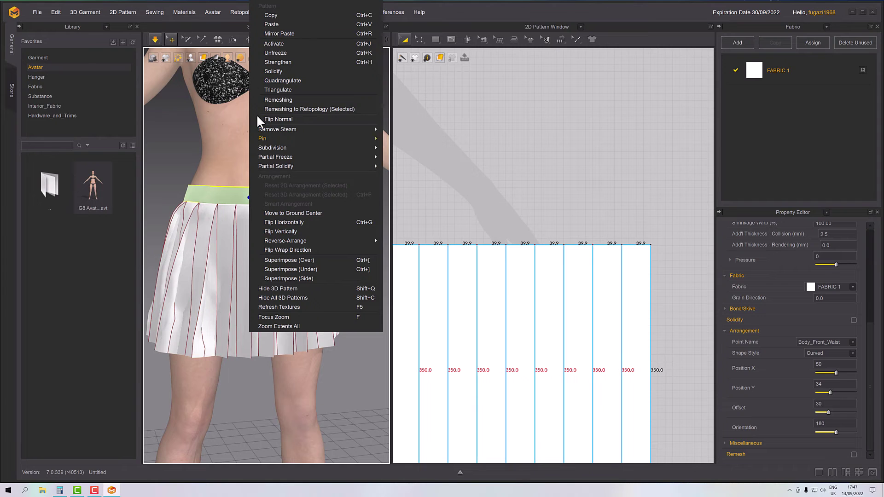
{"action": "left_click", "coordinate": [276, 54]}
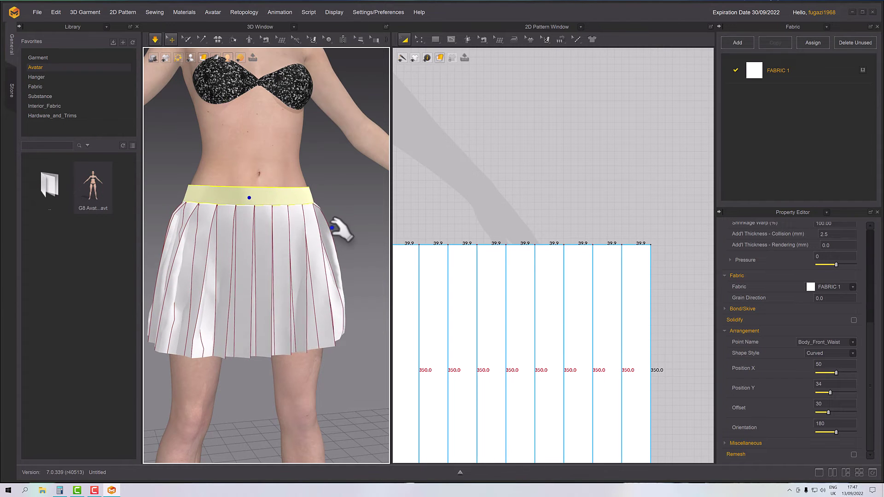
- Pull the pleated panel's cloth at the side to settle the skirt, leaving no pattern selected
{"action": "right_click_drag", "start_coordinate": [322, 270], "coordinate": [249, 246]}
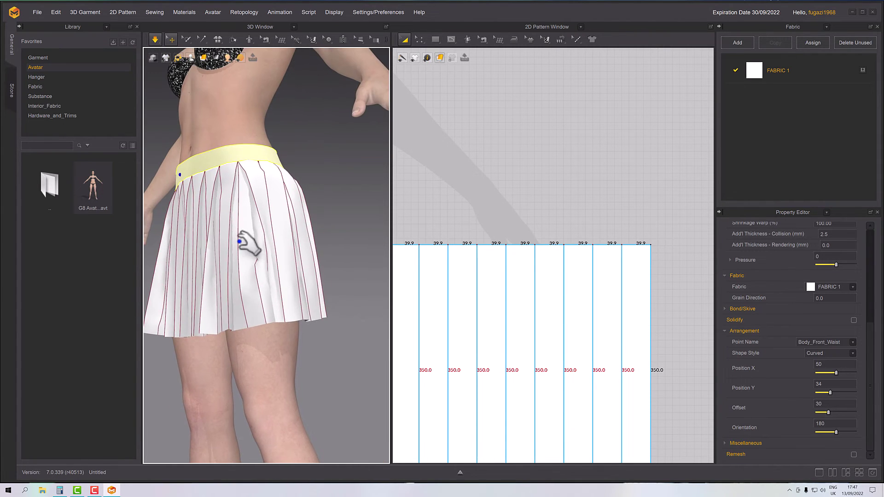
{"action": "left_click", "coordinate": [306, 261]}
{"action": "right_click_drag", "start_coordinate": [306, 261], "coordinate": [363, 271]}
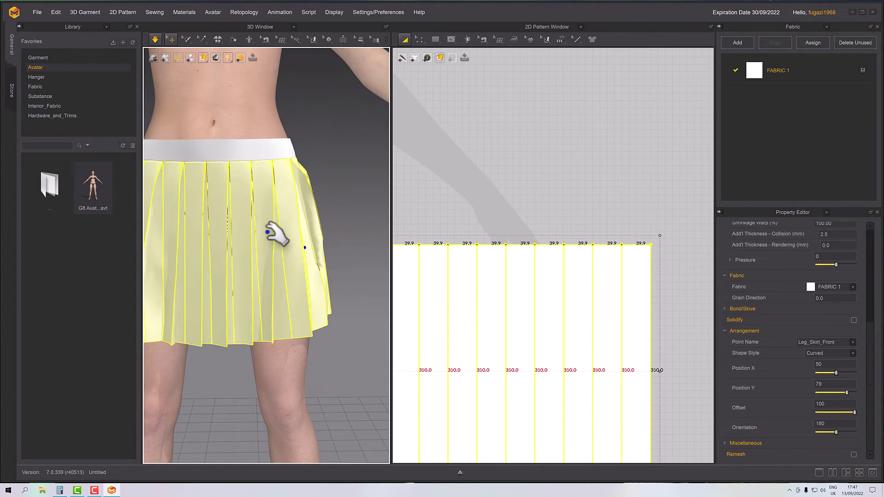
{"action": "left_click", "coordinate": [328, 144]}
{"action": "scroll", "coordinate": [331, 258], "scroll_direction": "down", "scroll_amount": 2}
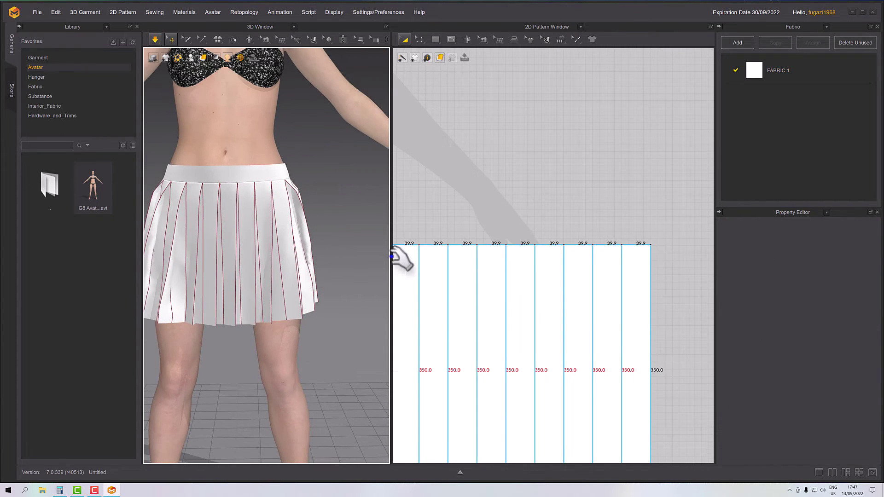
- Examine the waistband and pleated panel patterns in the 2D layout, including the fold lines at the panel's end
{"action": "scroll", "coordinate": [487, 184], "scroll_direction": "down", "scroll_amount": 5}
{"action": "middle_click_drag", "start_coordinate": [491, 173], "coordinate": [699, 228]}
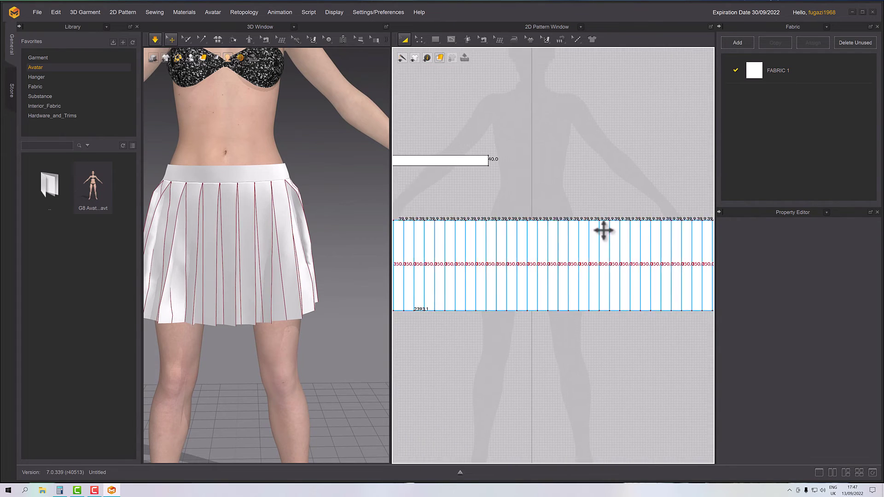
{"action": "scroll", "coordinate": [601, 230], "scroll_direction": "down", "scroll_amount": 3}
{"action": "right_click_drag", "start_coordinate": [591, 208], "coordinate": [657, 227]}
{"action": "scroll", "coordinate": [636, 221], "scroll_direction": "down", "scroll_amount": 2}
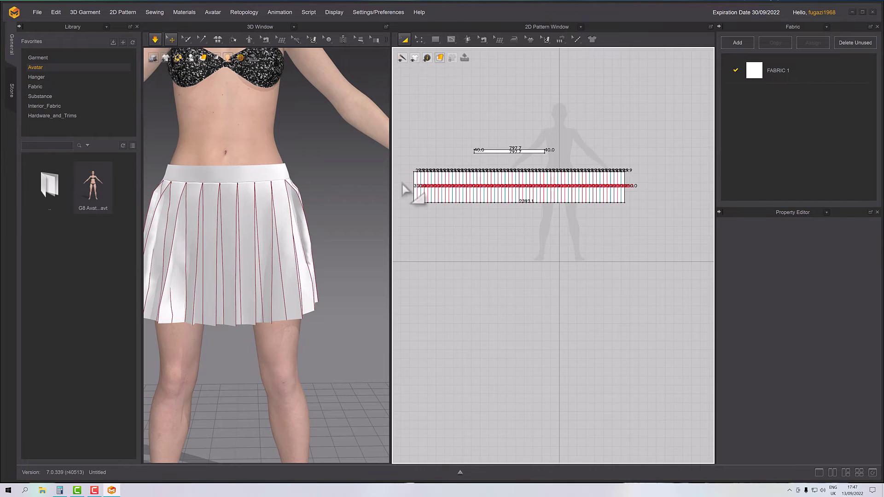
{"action": "scroll", "coordinate": [404, 189], "scroll_direction": "up", "scroll_amount": 7}
{"action": "right_click_drag", "start_coordinate": [479, 279], "coordinate": [480, 203]}
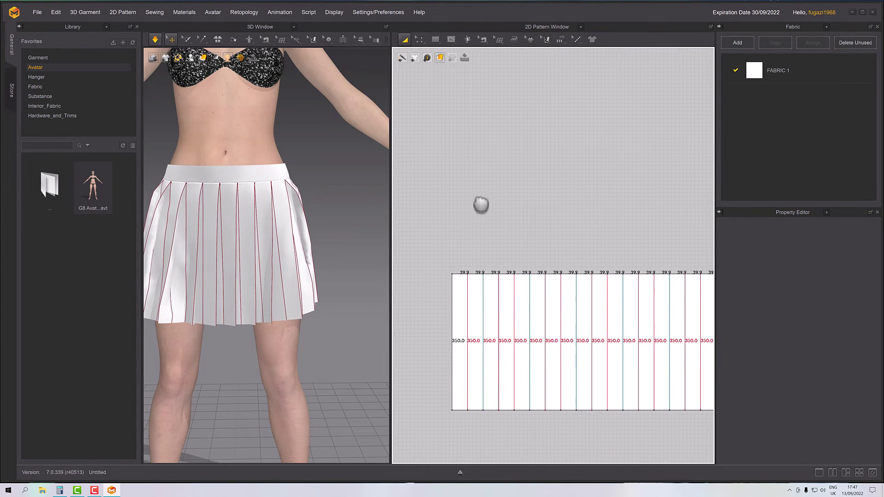
{"action": "left_click", "coordinate": [462, 282]}
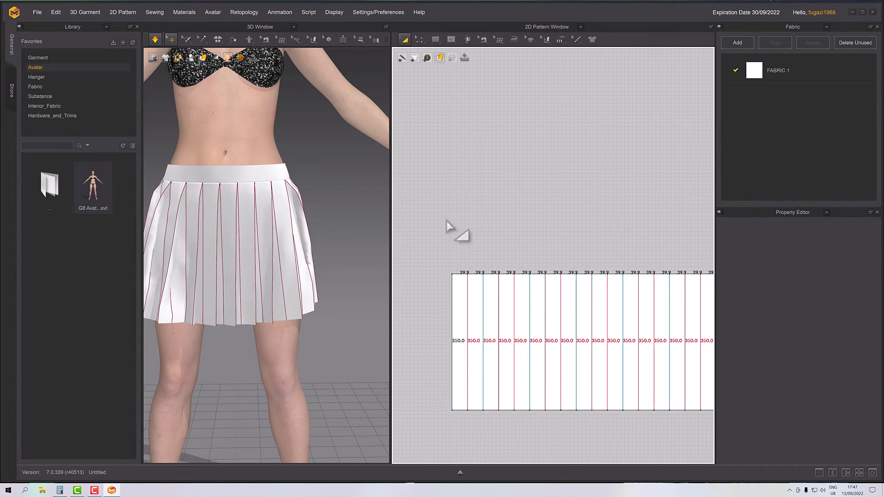
- Set the particle distance of both the waistband and the pleated panel to 15 mm and resume the simulation
{"action": "scroll", "coordinate": [539, 295], "scroll_direction": "down", "scroll_amount": 4}
{"action": "scroll", "coordinate": [500, 286], "scroll_direction": "down", "scroll_amount": 2}
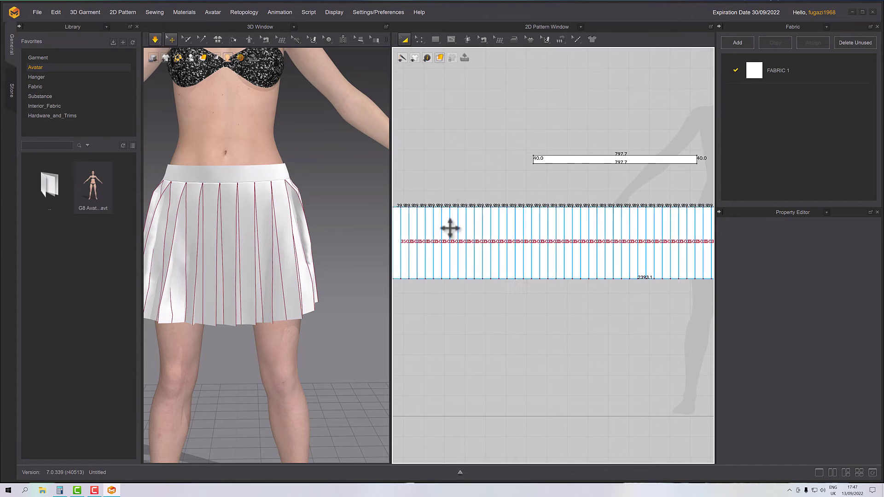
{"action": "scroll", "coordinate": [468, 142], "scroll_direction": "down", "scroll_amount": 2}
{"action": "scroll", "coordinate": [462, 117], "scroll_direction": "down", "scroll_amount": 3}
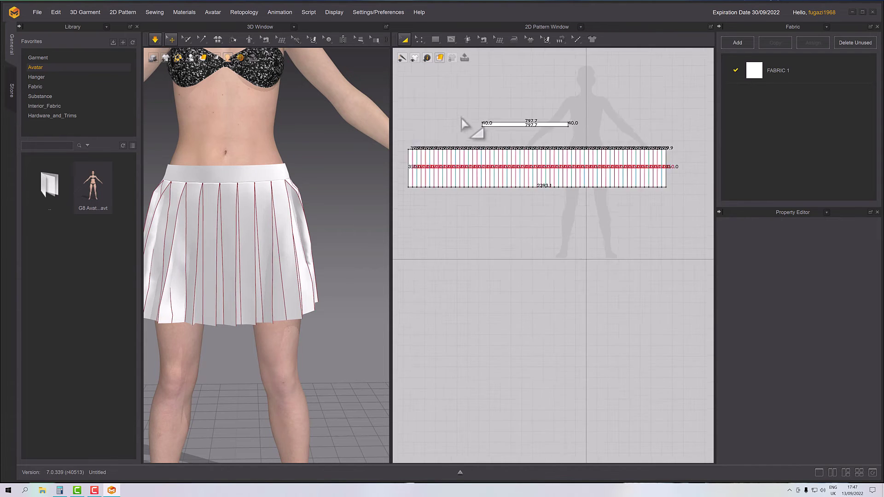
{"action": "left_click_drag", "start_coordinate": [403, 90], "coordinate": [617, 189]}
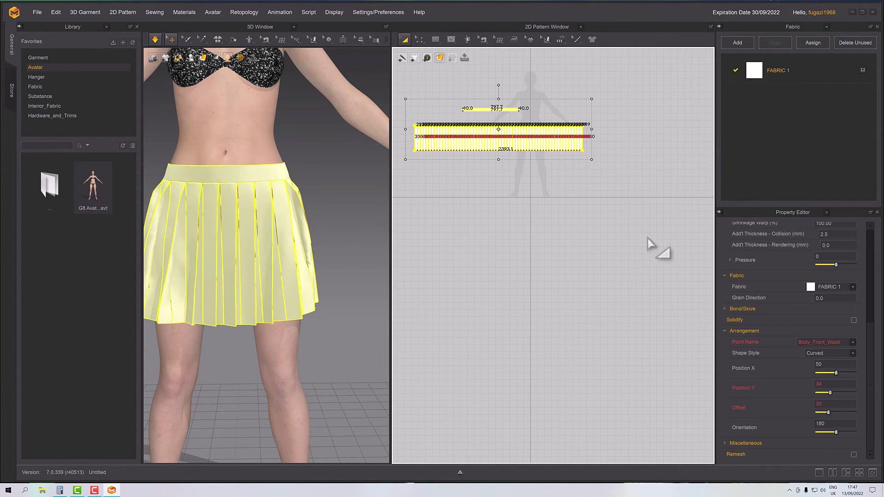
{"action": "scroll", "coordinate": [801, 331], "scroll_direction": "up", "scroll_amount": 5}
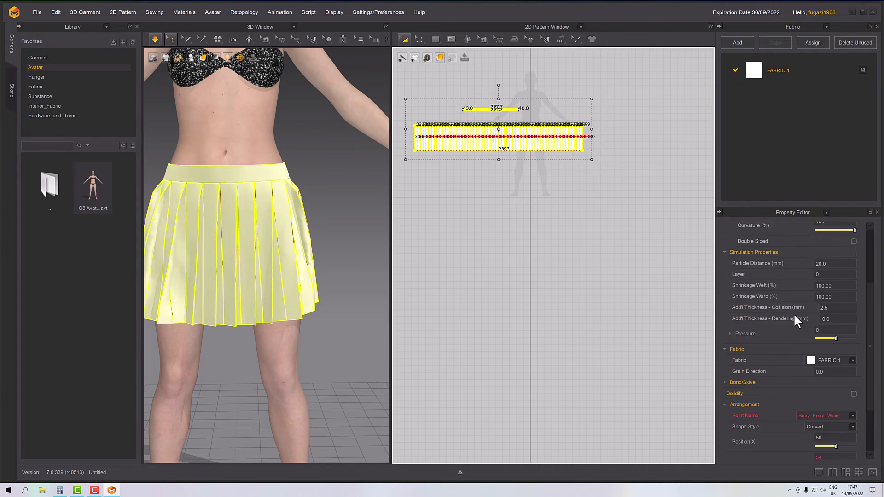
{"action": "double_click", "coordinate": [831, 356]}
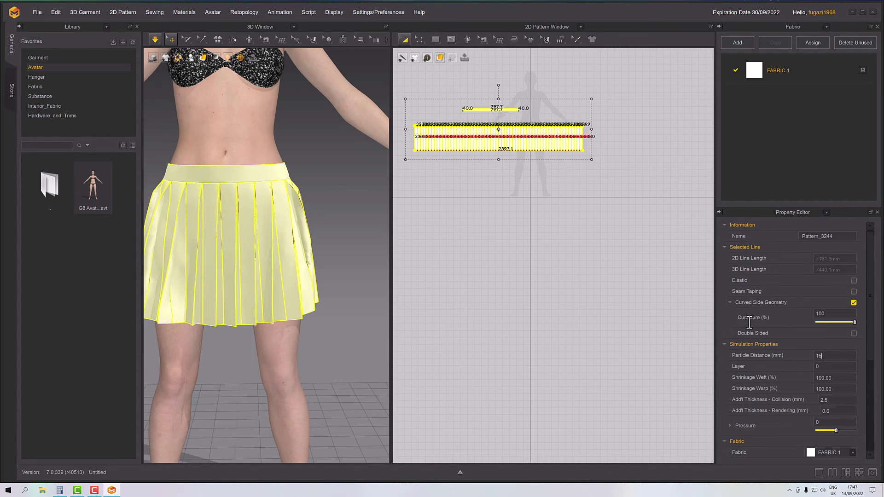
{"action": "key", "text": "Return"}
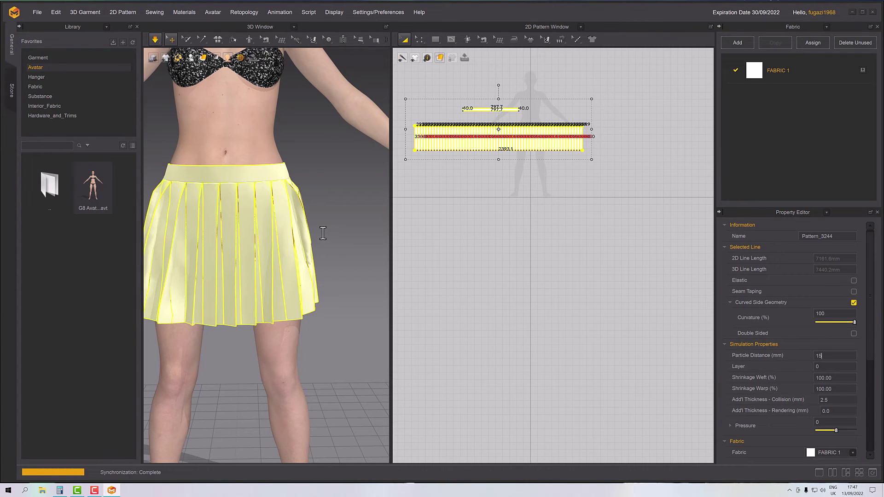
{"action": "right_click_drag", "start_coordinate": [323, 234], "coordinate": [311, 236]}
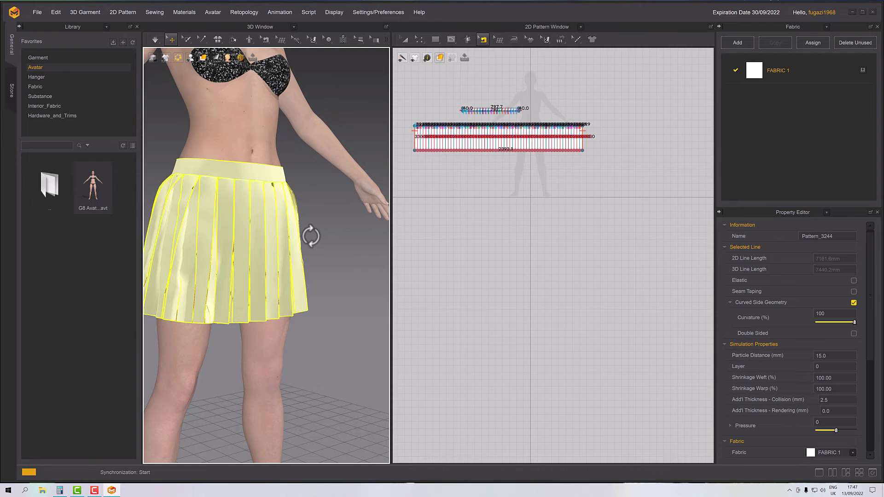
{"action": "key", "text": "ctrl+a"}
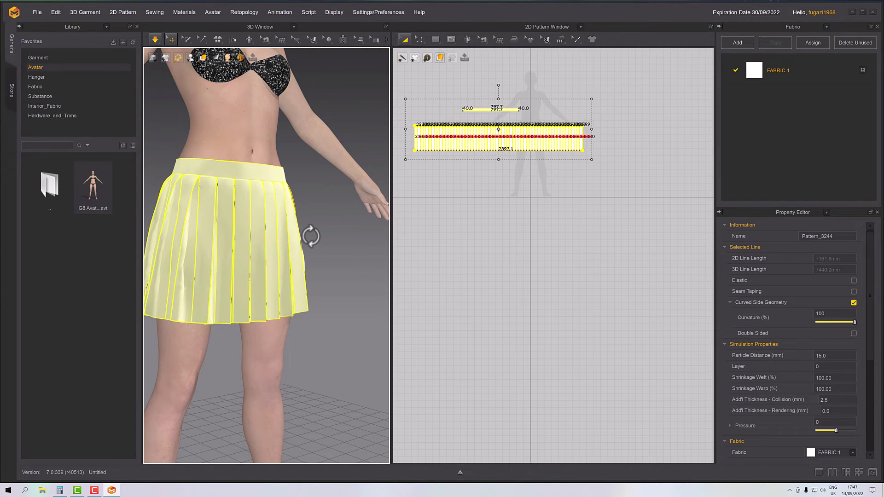
- Pull the skirt's cloth at the side hem to smooth the pleats
{"action": "right_click_drag", "start_coordinate": [310, 236], "coordinate": [254, 274]}
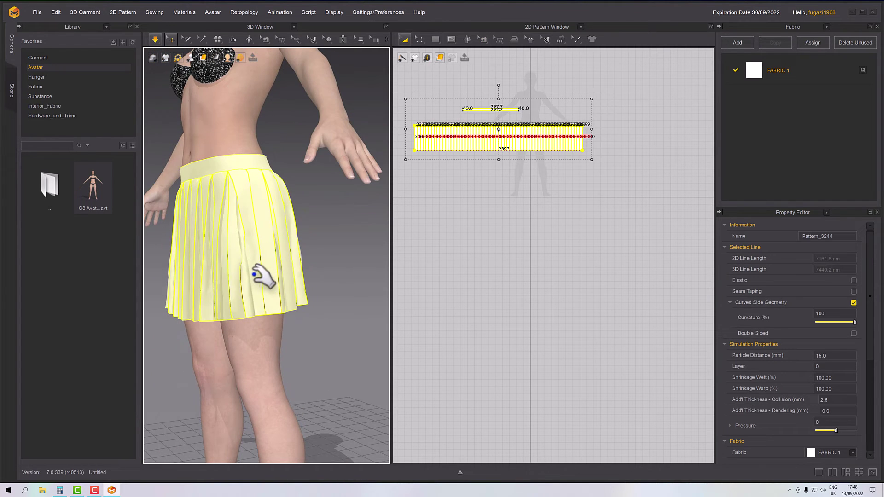
{"action": "mouse_move", "coordinate": [254, 275]}
{"action": "left_mouse_down"}
{"action": "mouse_move", "coordinate": [237, 274]}
{"action": "mouse_move", "coordinate": [248, 272]}
{"action": "left_mouse_up"}
{"action": "right_click_drag", "start_coordinate": [249, 272], "coordinate": [385, 298]}
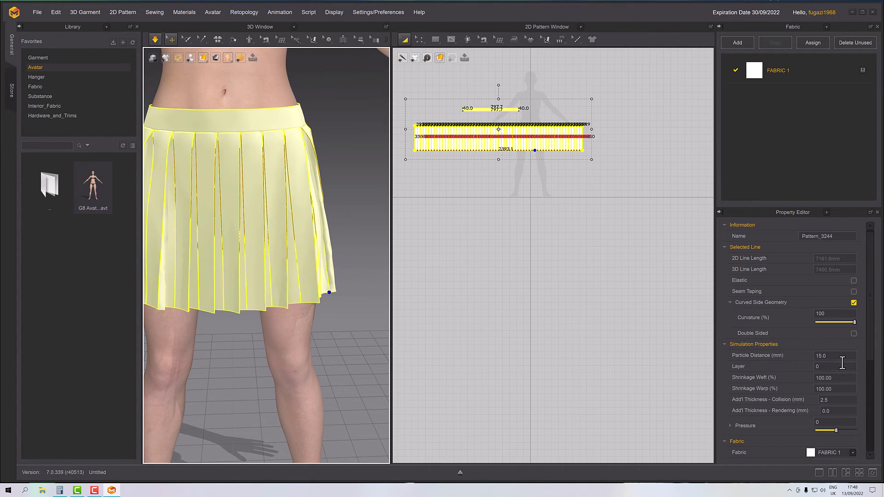
- Set the particle distance of both skirt patterns to 10 mm and restart the simulation
{"action": "left_click", "coordinate": [835, 357]}
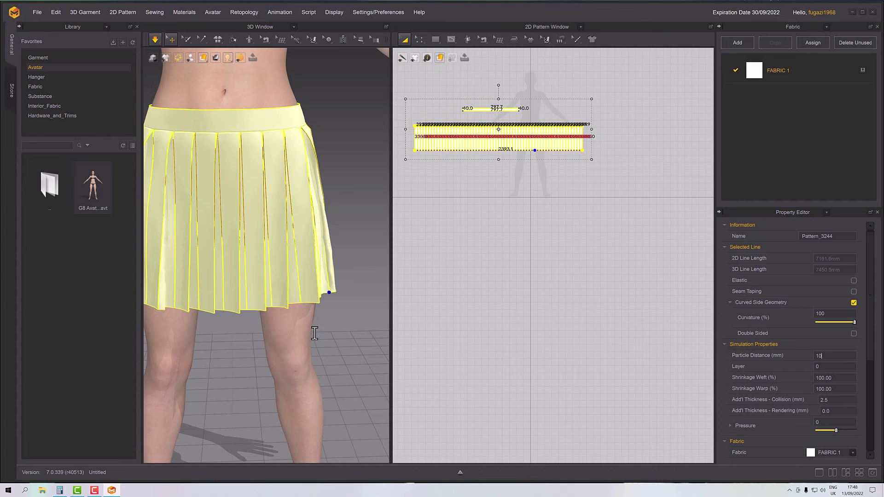
{"action": "key", "text": "Return"}
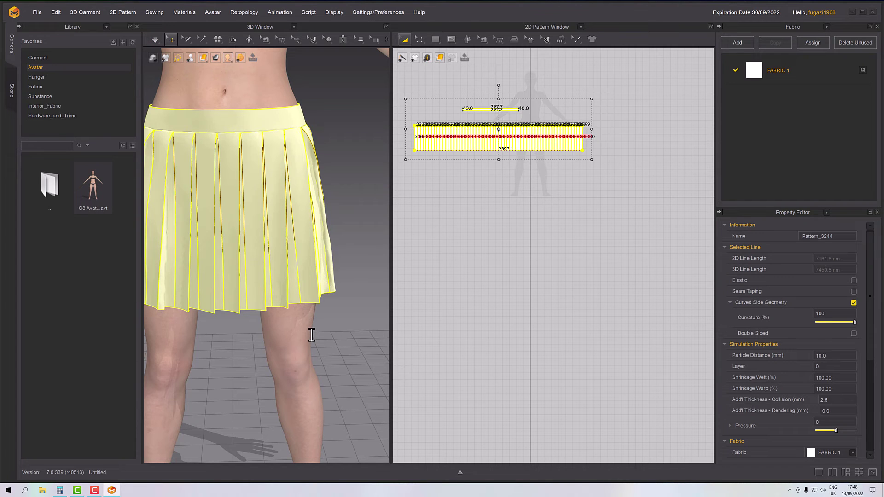
{"action": "right_click_drag", "start_coordinate": [279, 325], "coordinate": [282, 316]}
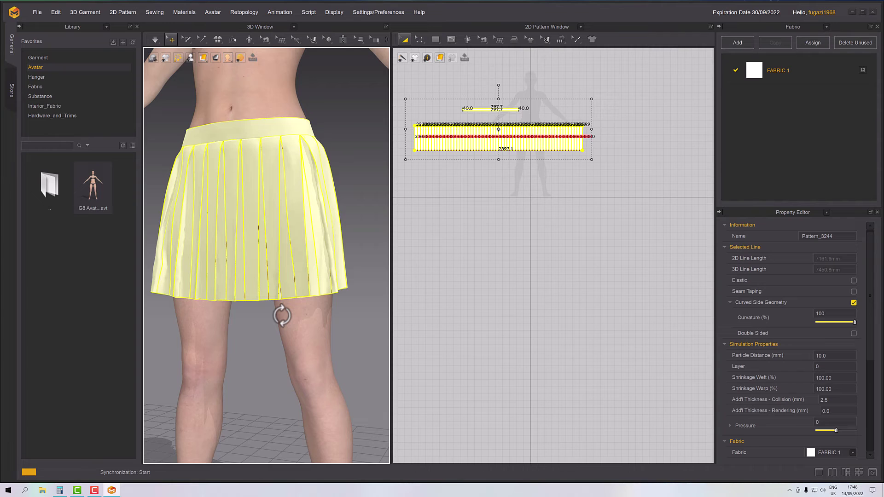
{"action": "key", "text": "space"}
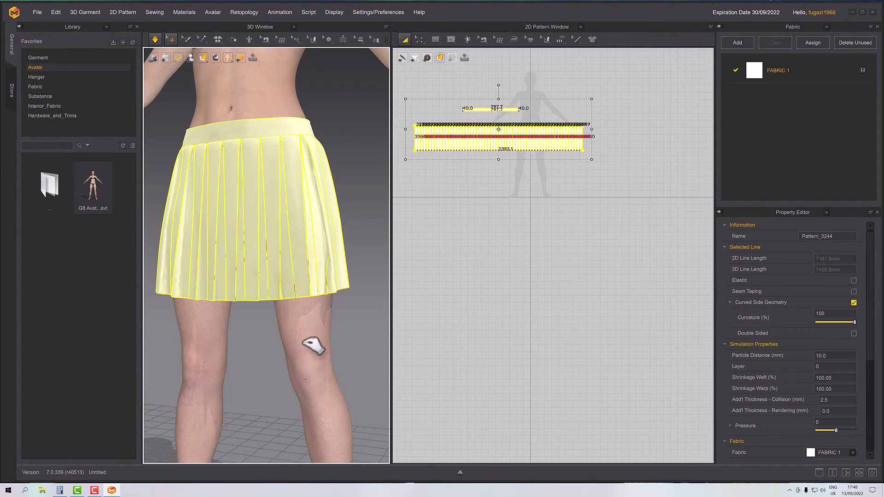
- Inspect the drape of the simulated skirt's pleats from the front and sides
{"action": "left_click", "coordinate": [290, 338]}
{"action": "right_click_drag", "start_coordinate": [290, 338], "coordinate": [427, 344]}
{"action": "middle_click_drag", "start_coordinate": [349, 312], "coordinate": [378, 323]}
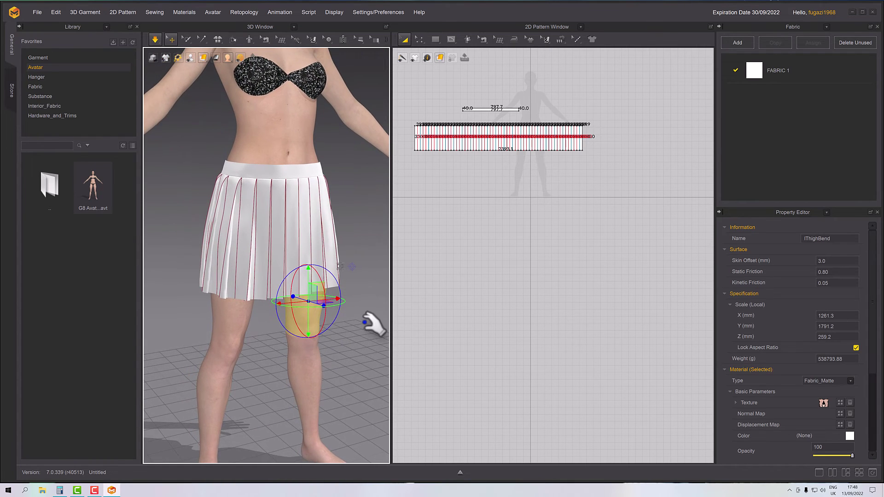
{"action": "scroll", "coordinate": [363, 323], "scroll_direction": "down", "scroll_amount": 2}
{"action": "scroll", "coordinate": [366, 325], "scroll_direction": "down", "scroll_amount": 2}
{"action": "right_click_drag", "start_coordinate": [359, 325], "coordinate": [355, 315]}
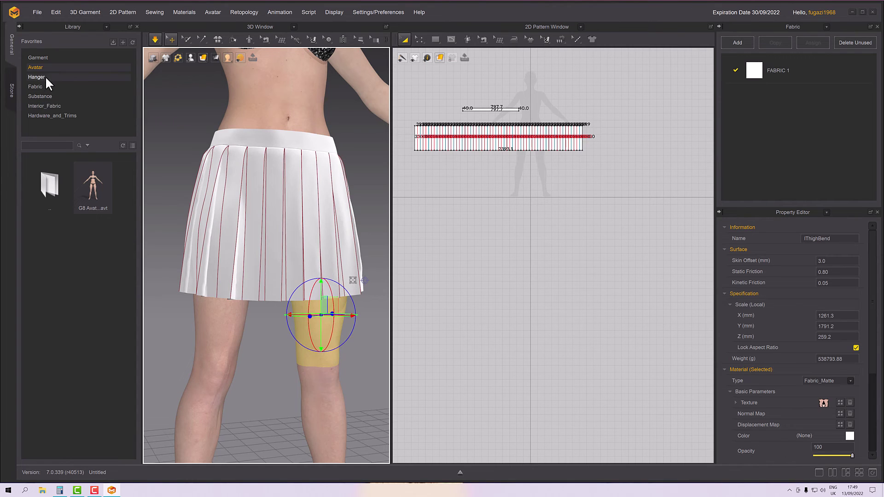
- Replace FABRIC 1 with the Cotton_Oxford fabric from the library so it covers the waistband and pleated panel
{"action": "left_click", "coordinate": [36, 87]}
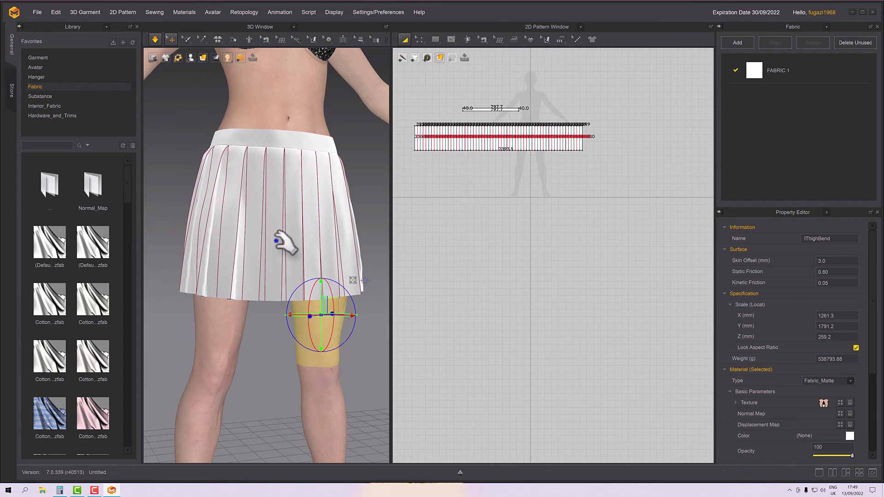
{"action": "right_click_drag", "start_coordinate": [310, 203], "coordinate": [290, 205]}
{"action": "mouse_move", "coordinate": [45, 420]}
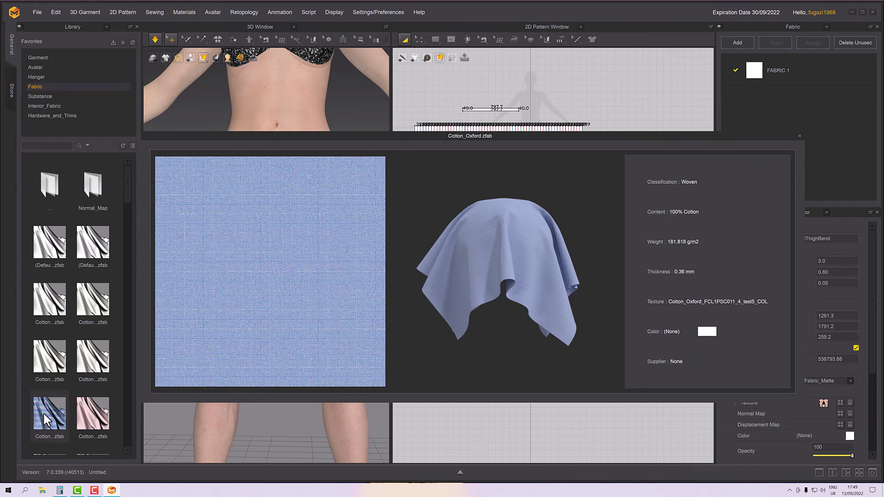
{"action": "left_click_drag", "start_coordinate": [43, 413], "coordinate": [807, 70]}
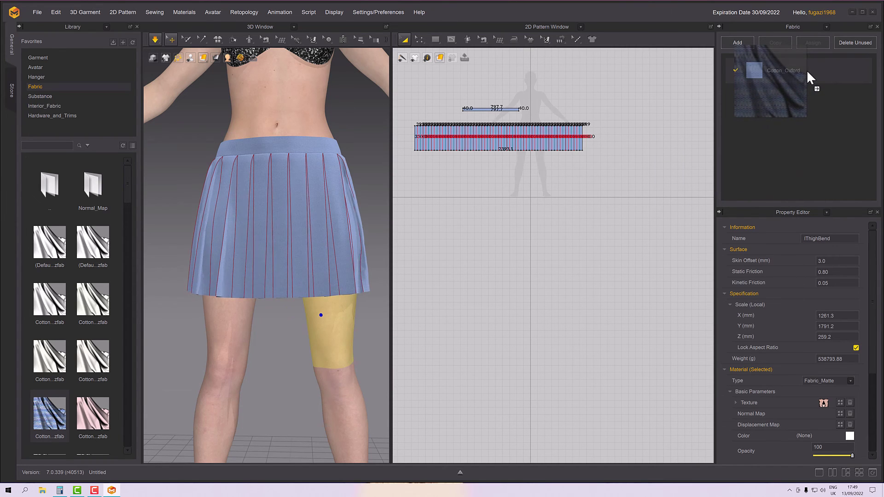
- Pull the simulated pleated panel's hem over the avatar's left thigh, from the side and underneath, to straighten the pleats, and deselect the panel
{"action": "mouse_move", "coordinate": [360, 244]}
{"action": "right_mouse_down"}
{"action": "mouse_move", "coordinate": [381, 253]}
{"action": "mouse_move", "coordinate": [342, 247]}
{"action": "mouse_move", "coordinate": [355, 251]}
{"action": "right_mouse_up"}
{"action": "left_click", "coordinate": [361, 252]}
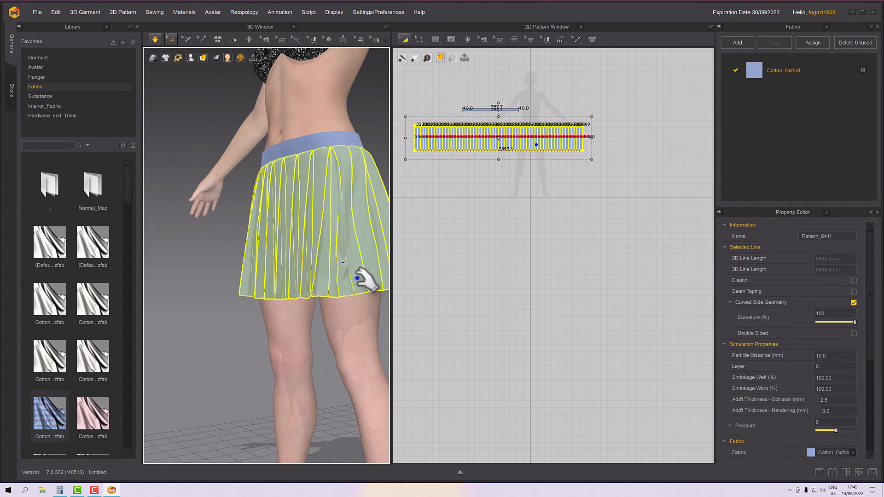
{"action": "left_click_drag", "start_coordinate": [385, 276], "coordinate": [398, 278]}
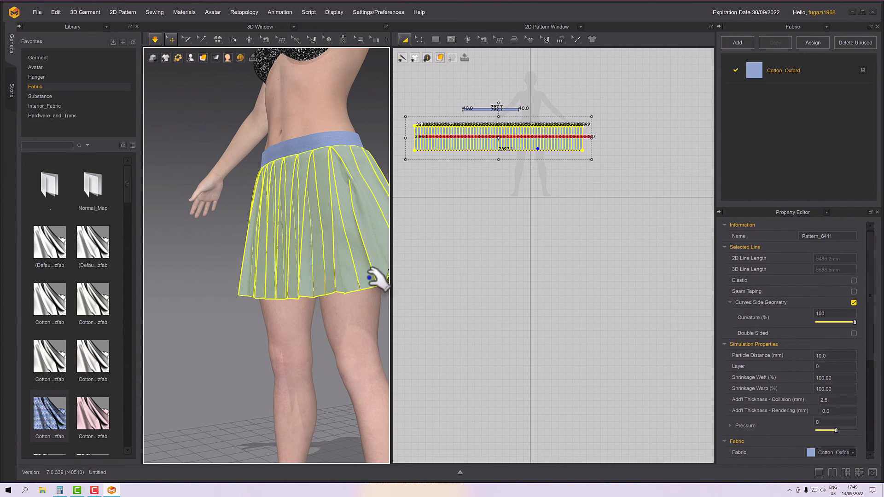
{"action": "right_click_drag", "start_coordinate": [371, 276], "coordinate": [333, 242]}
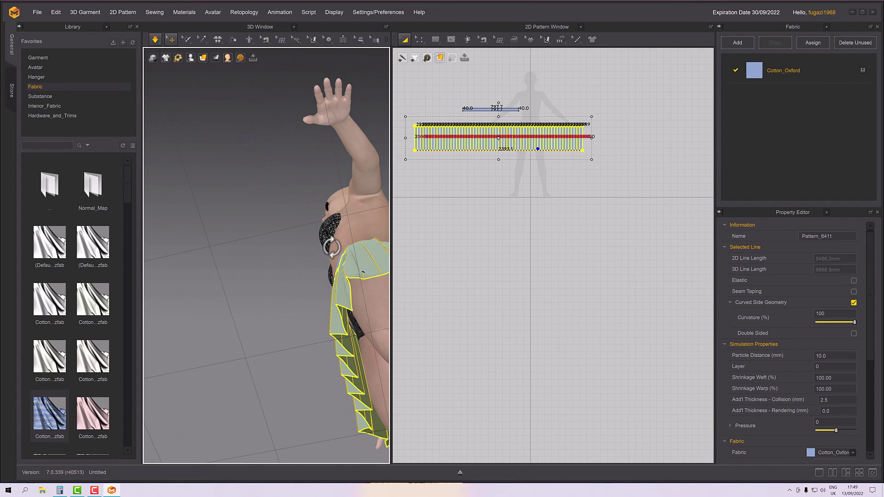
{"action": "left_click_drag", "start_coordinate": [356, 264], "coordinate": [361, 293]}
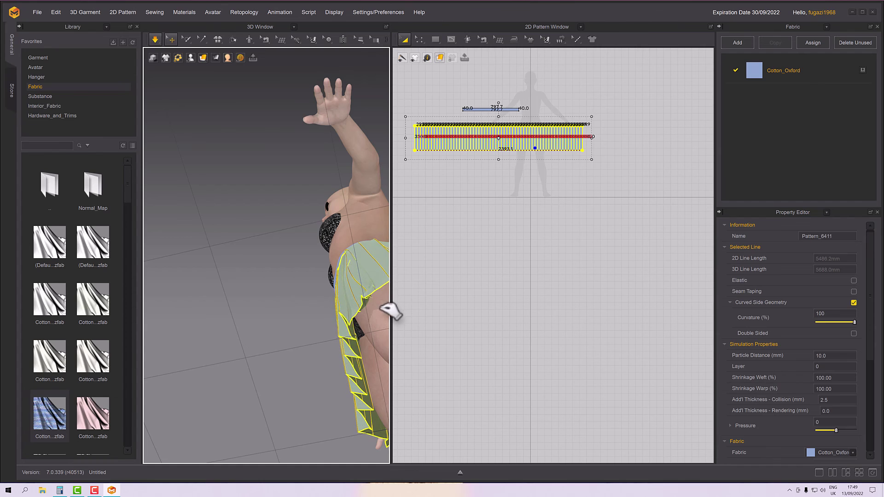
{"action": "key", "text": "2"}
{"action": "scroll", "coordinate": [341, 329], "scroll_direction": "down", "scroll_amount": 2}
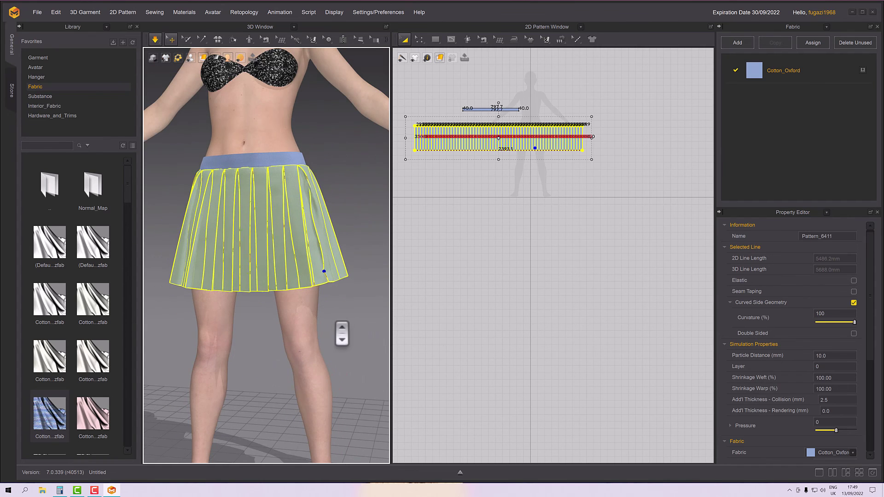
{"action": "left_click", "coordinate": [350, 325]}
- Examine the fall of the Cotton_Oxford skirt's pleats from the front and at an angle
{"action": "scroll", "coordinate": [327, 313], "scroll_direction": "down", "scroll_amount": 5}
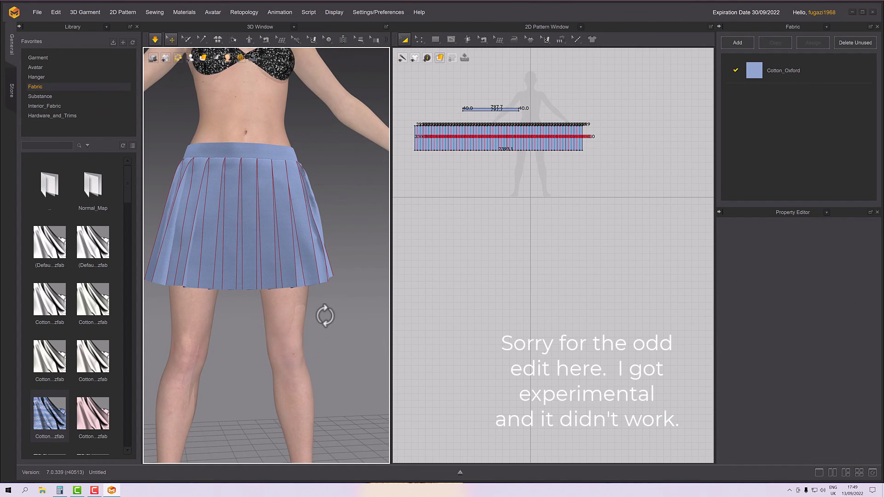
{"action": "right_click_drag", "start_coordinate": [334, 330], "coordinate": [298, 314]}
{"action": "middle_click_drag", "start_coordinate": [304, 314], "coordinate": [316, 353]}
{"action": "scroll", "coordinate": [326, 365], "scroll_direction": "down", "scroll_amount": 1}
{"action": "scroll", "coordinate": [325, 365], "scroll_direction": "up", "scroll_amount": 4}
{"action": "scroll", "coordinate": [322, 362], "scroll_direction": "up", "scroll_amount": 2}
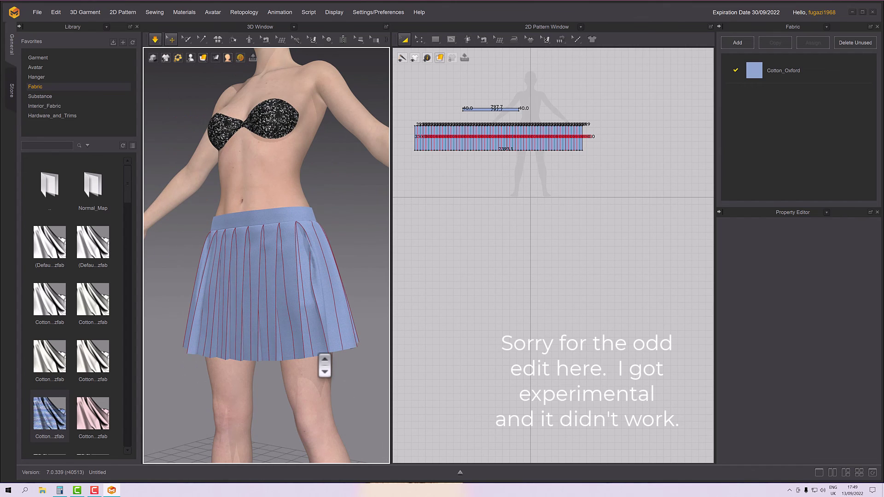